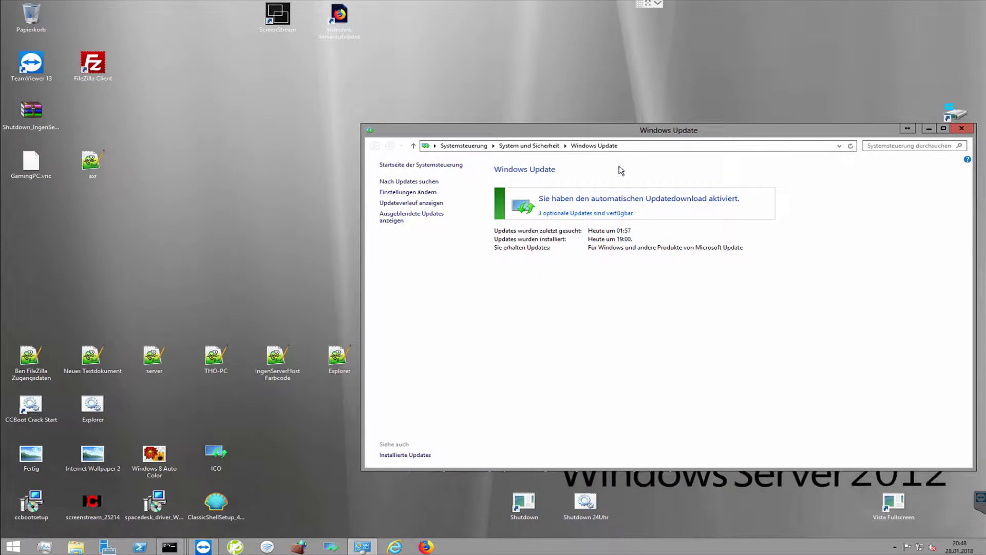
- Close the Windows Update window and delete the existing Windows Update shortcut from the desktop
left_click_drag(699, 131, 553, 128)
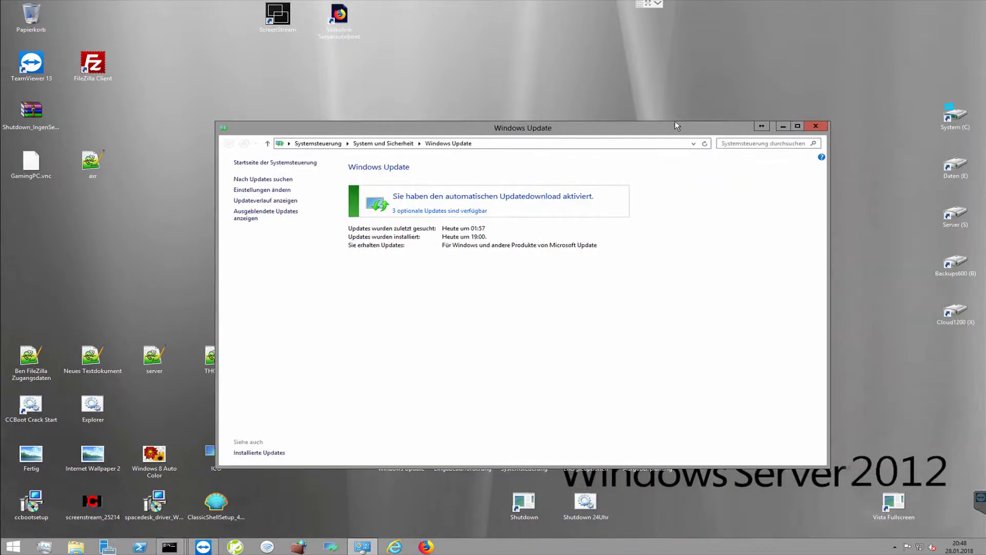
left_click(815, 126)
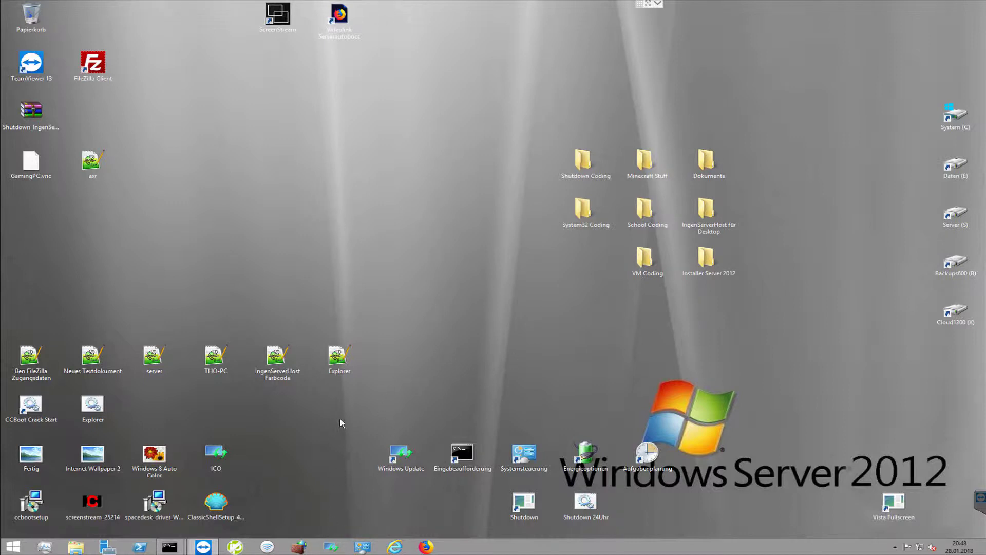
right_click(399, 457)
left_click(427, 428)
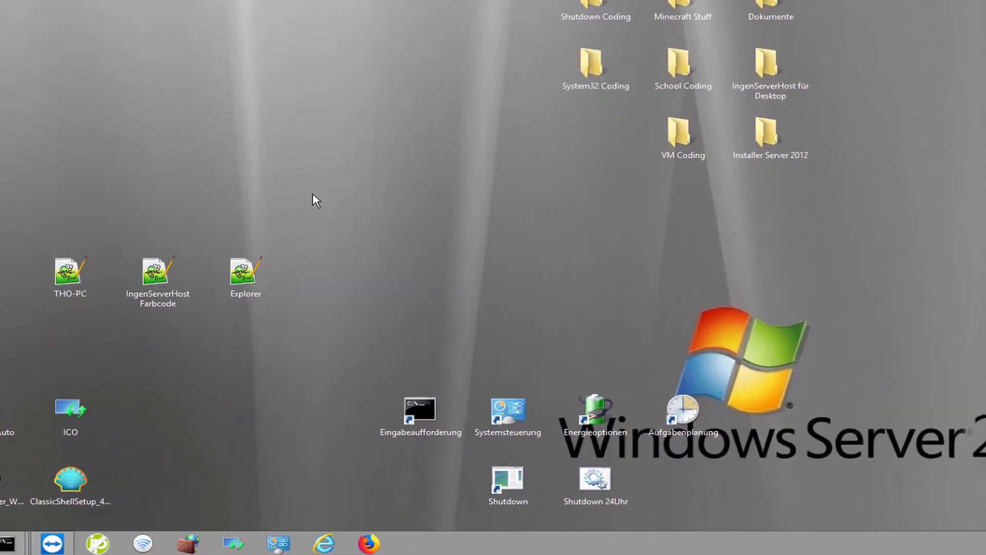
- Create a desktop shortcut named Windows Update that runs cmd /c wuapp.exe and place it beside the Eingabeaufforderung icon
right_click(314, 199)
mouse_move(506, 311)
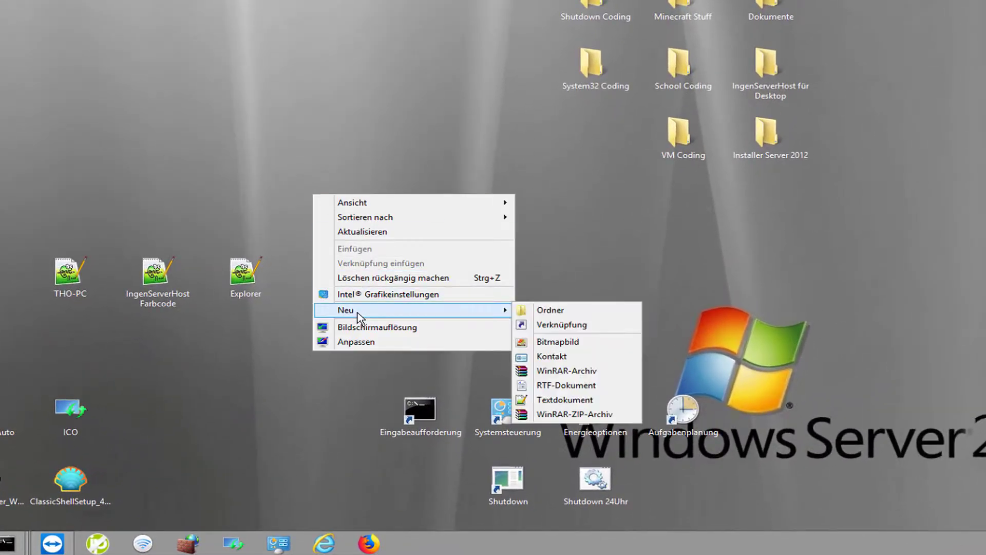
left_click(545, 326)
type("c")
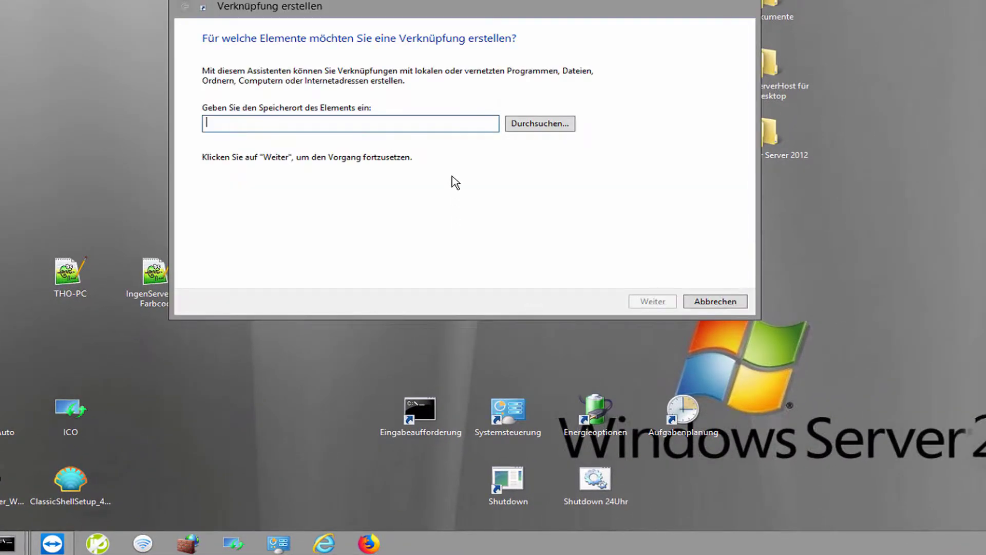
type("md /c")
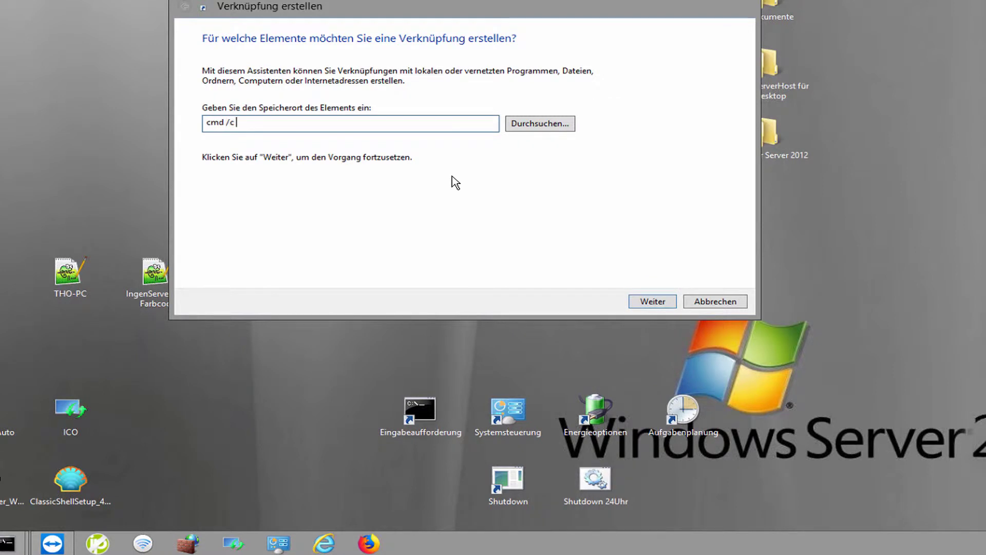
type(" wuapp.exe")
key("Return")
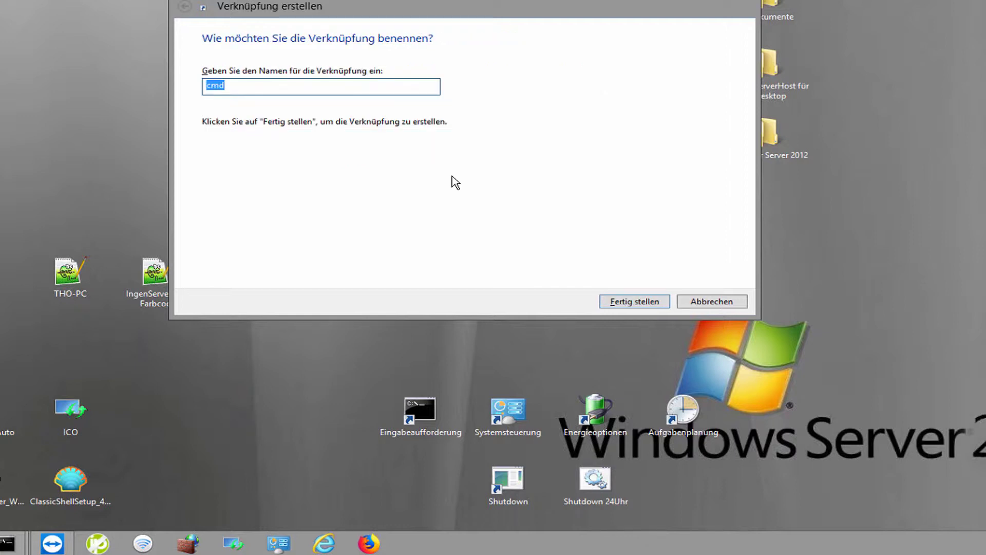
type("Windows Update")
key("Return")
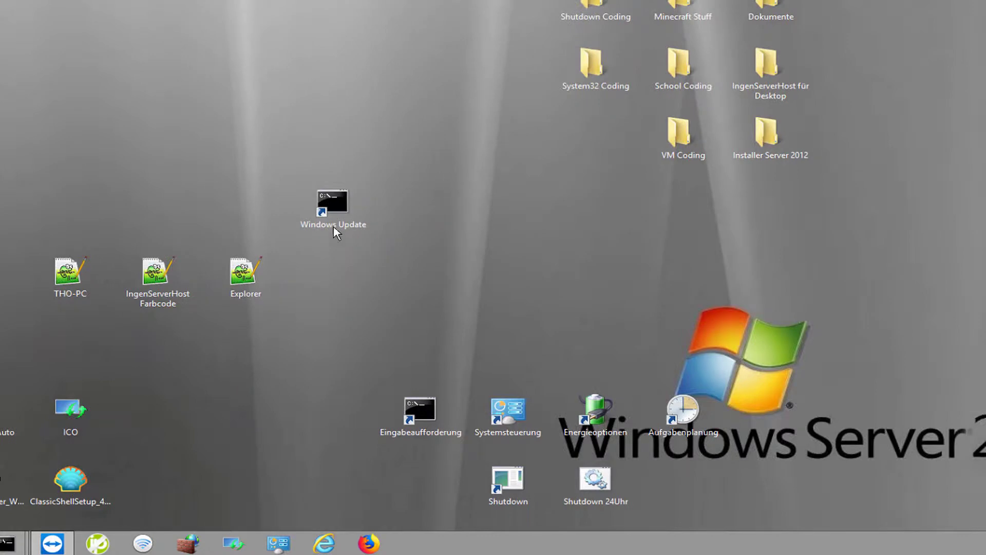
left_click_drag(337, 226, 336, 408)
- Load the icons from %SystemRoot%\System32\shell32.dll in the icon selection of the Windows Update shortcut's properties
right_click(333, 410)
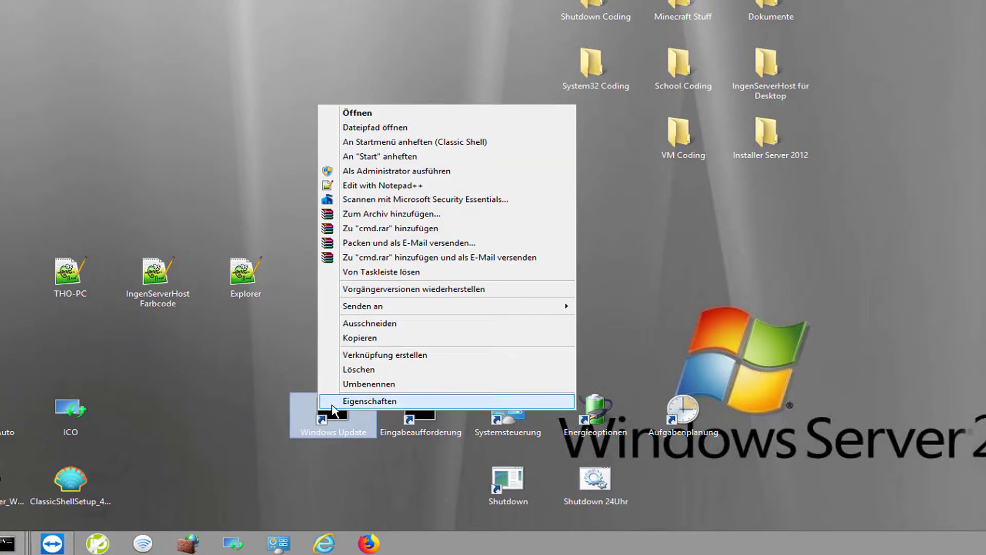
left_click(333, 402)
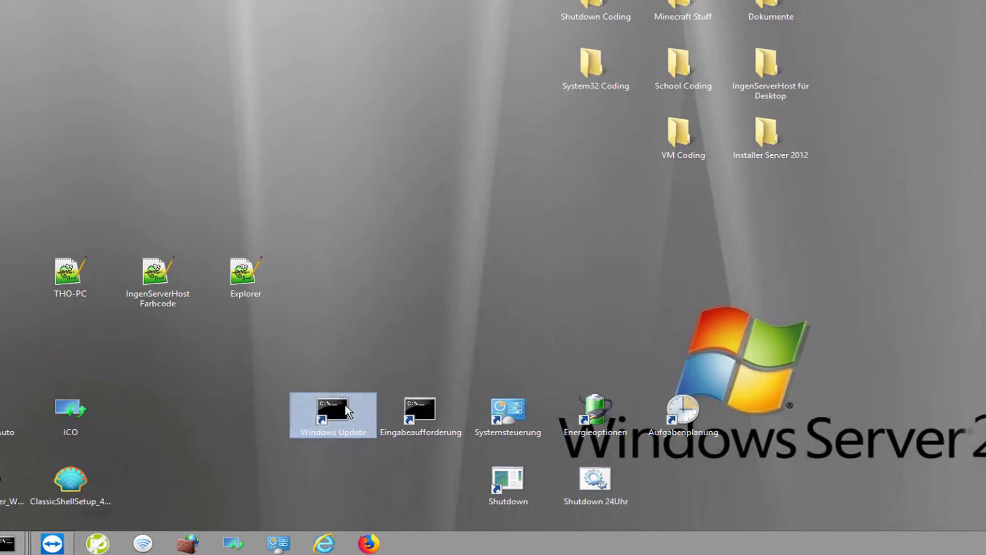
left_click(450, 420)
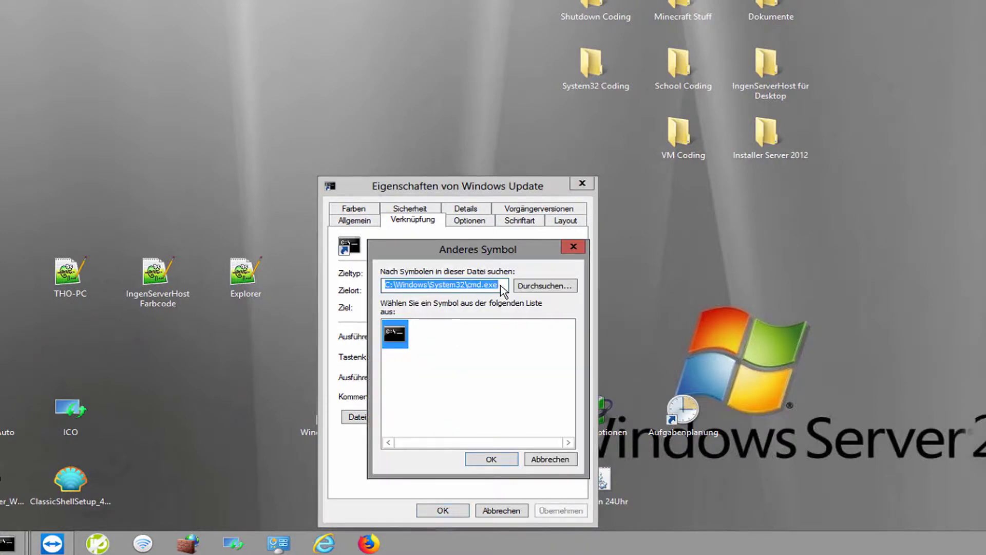
type("%")
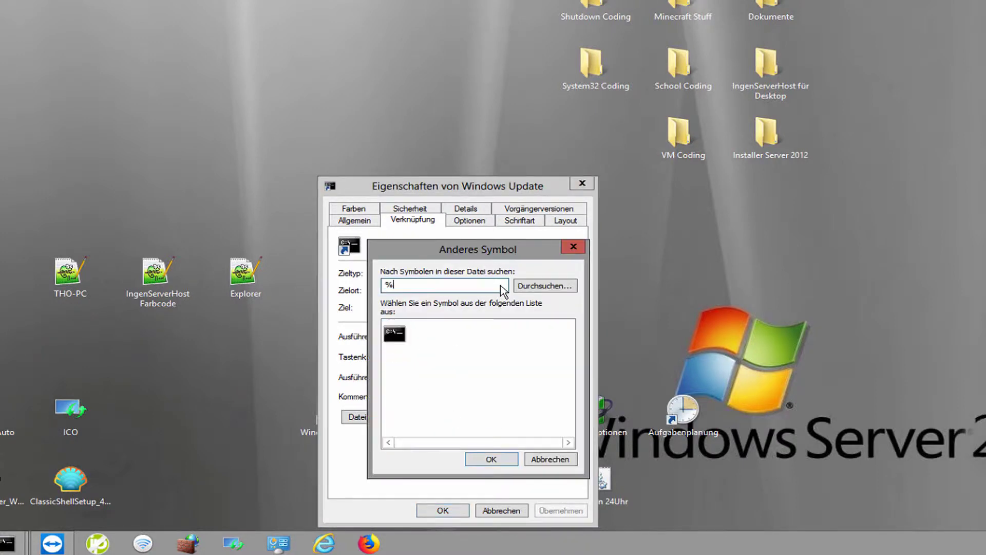
type("SystemRoot%\\System")
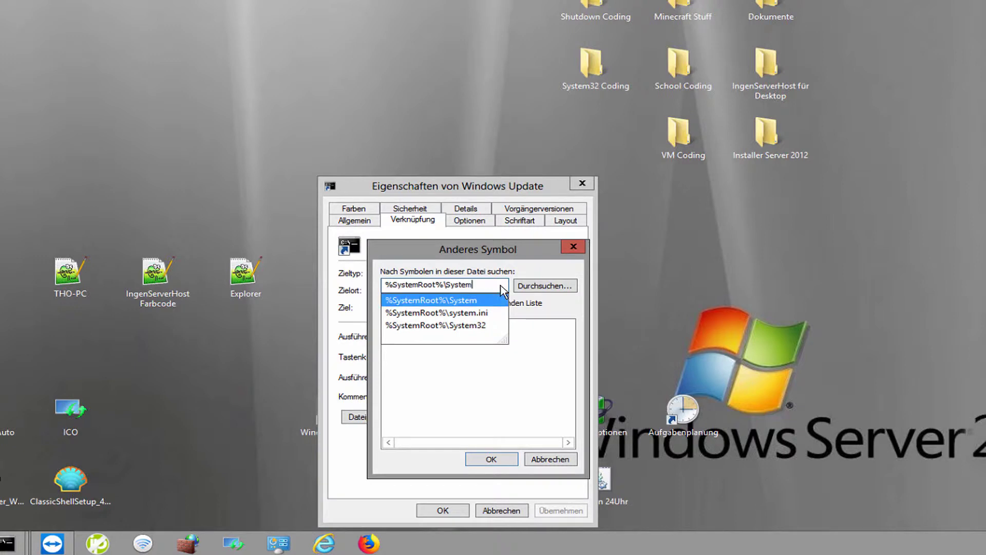
key("Down")
key("Down")
type("\\she")
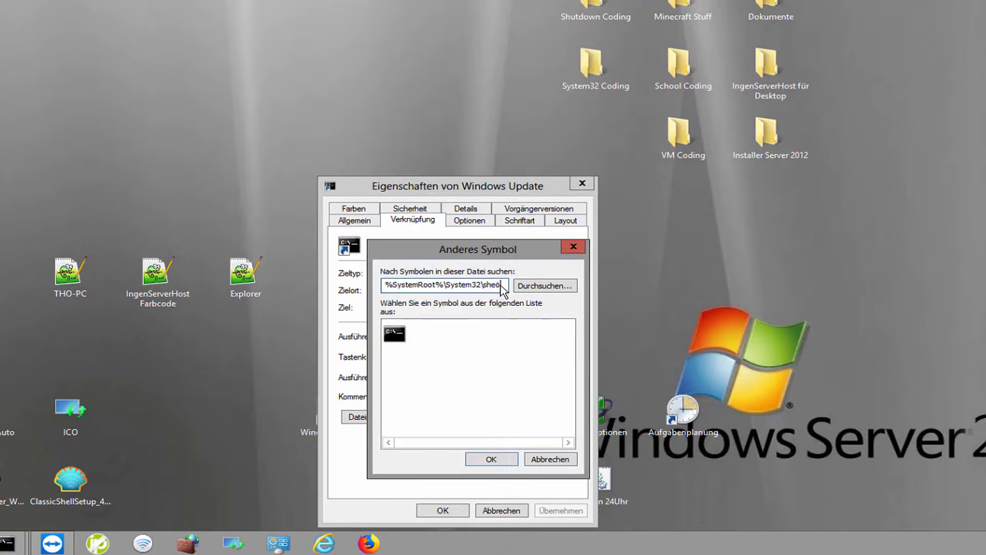
key("Down")
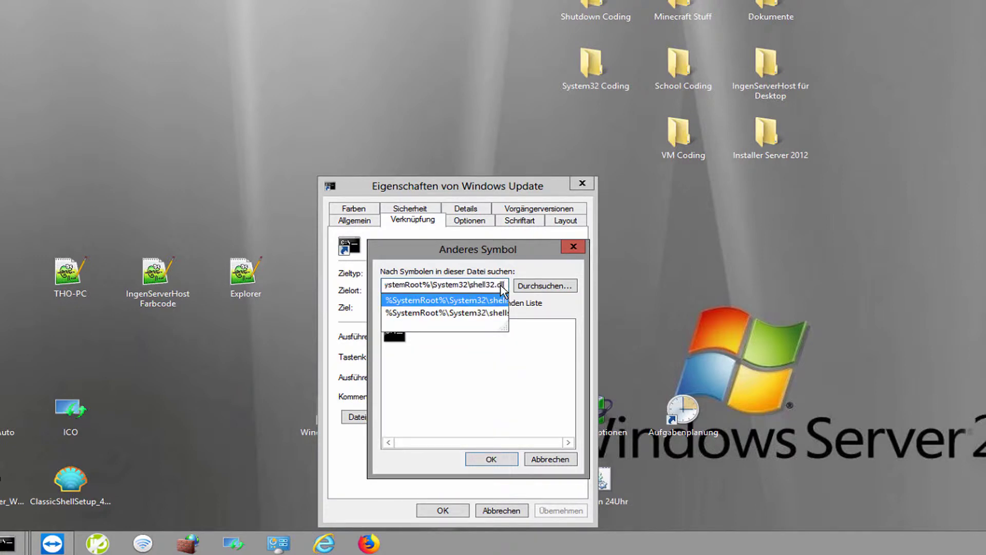
key("Return")
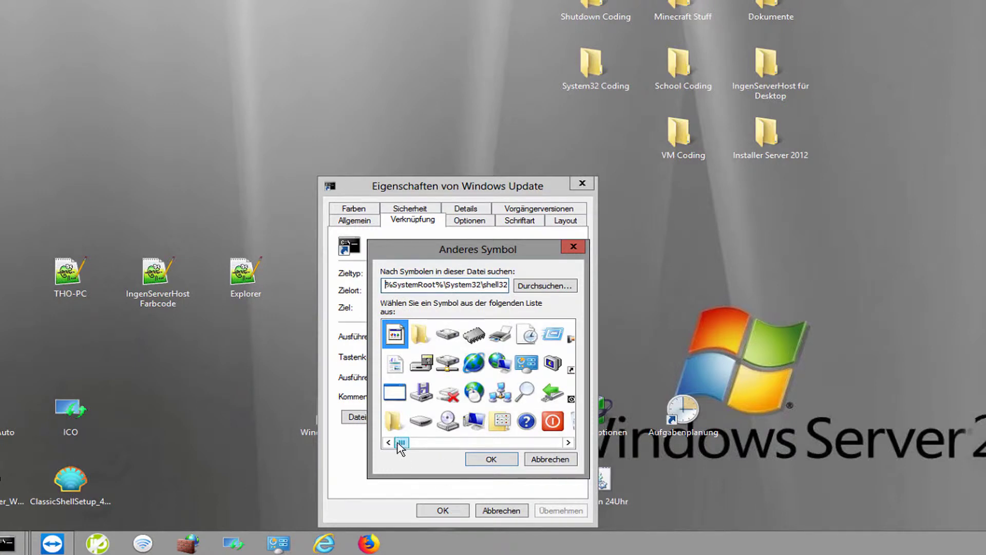
- Look through the shell32.dll icons for an update symbol and close the shortcut's properties without applying a change
left_click_drag(401, 443, 380, 435)
left_click(527, 366)
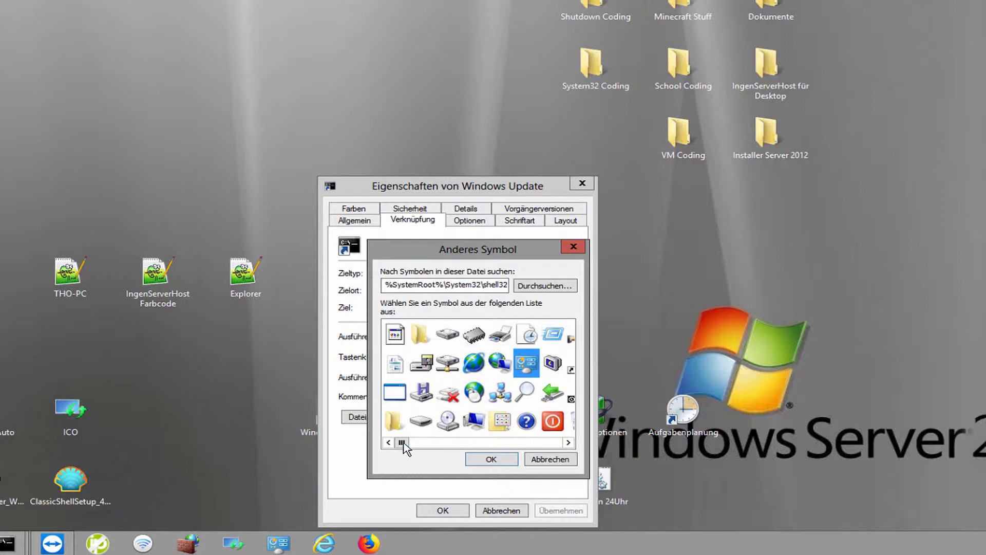
left_click_drag(404, 443, 560, 440)
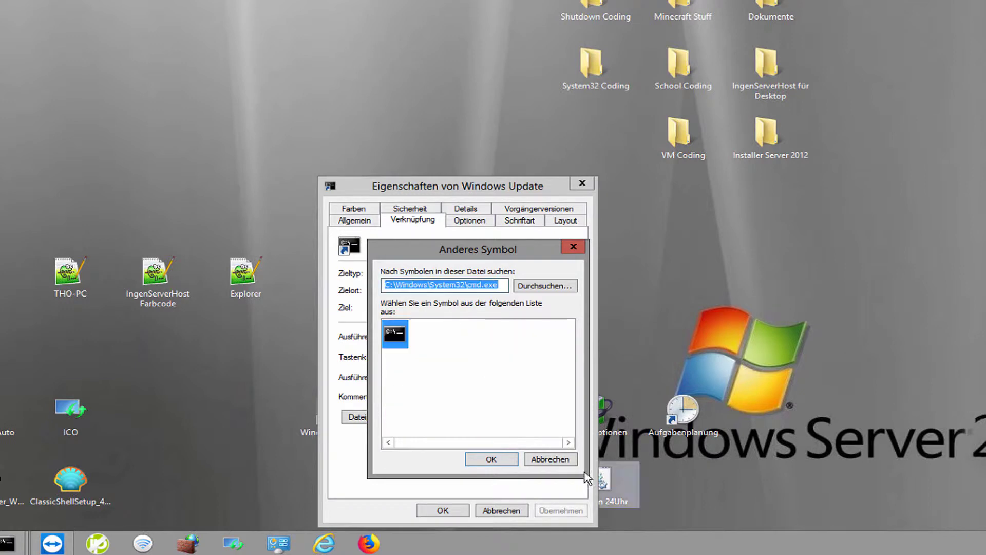
key("Escape")
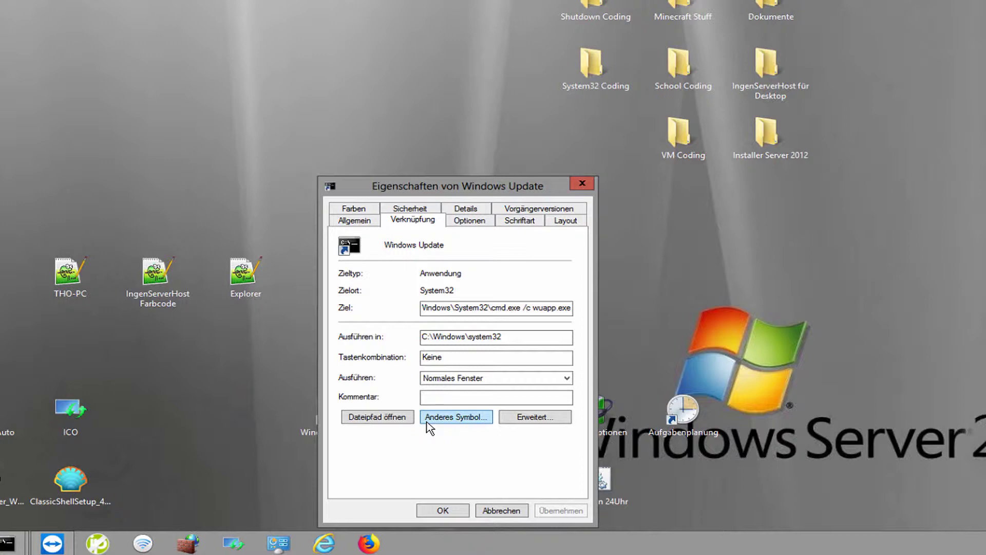
left_click(513, 511)
- Preview the ICO image file on the desktop and close the viewer
right_click(77, 411)
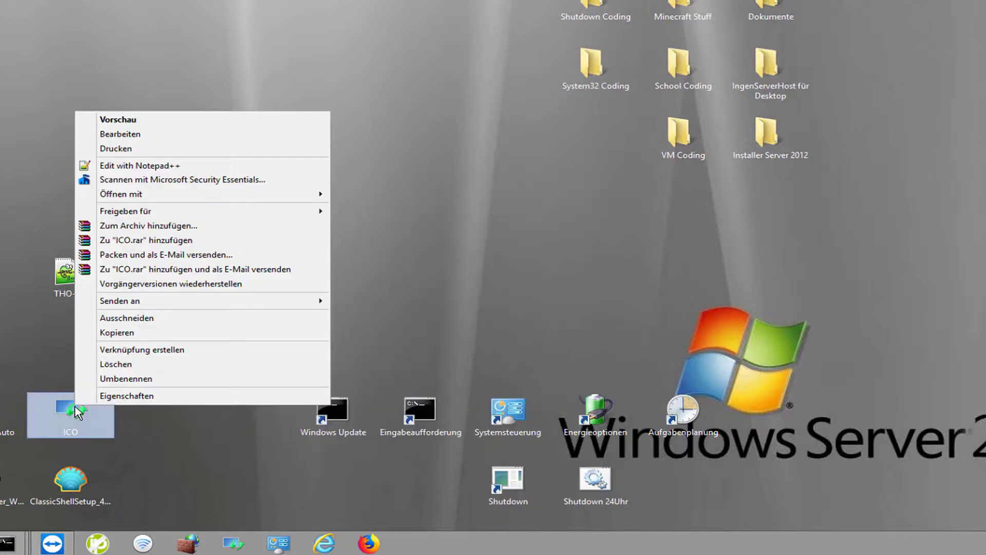
left_click(148, 122)
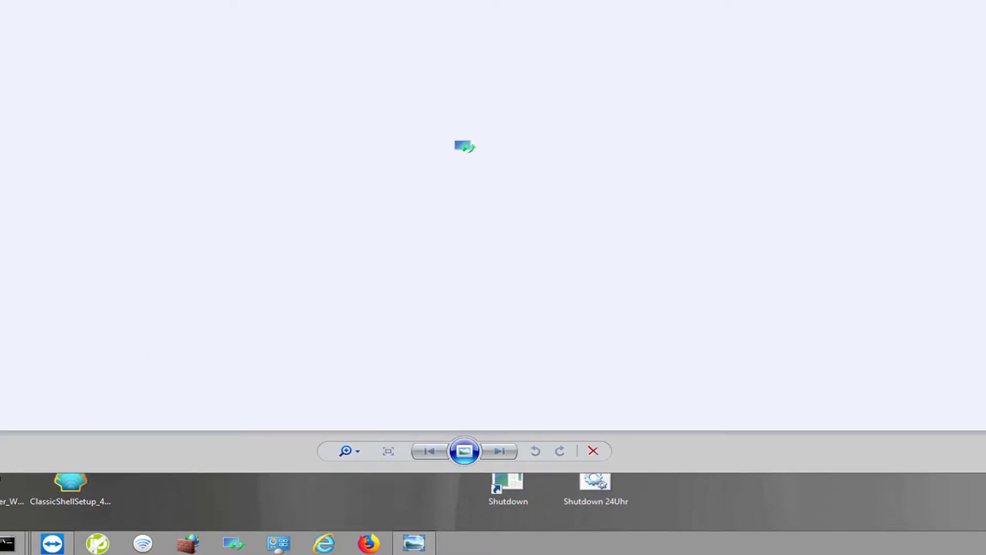
key("alt+F4")
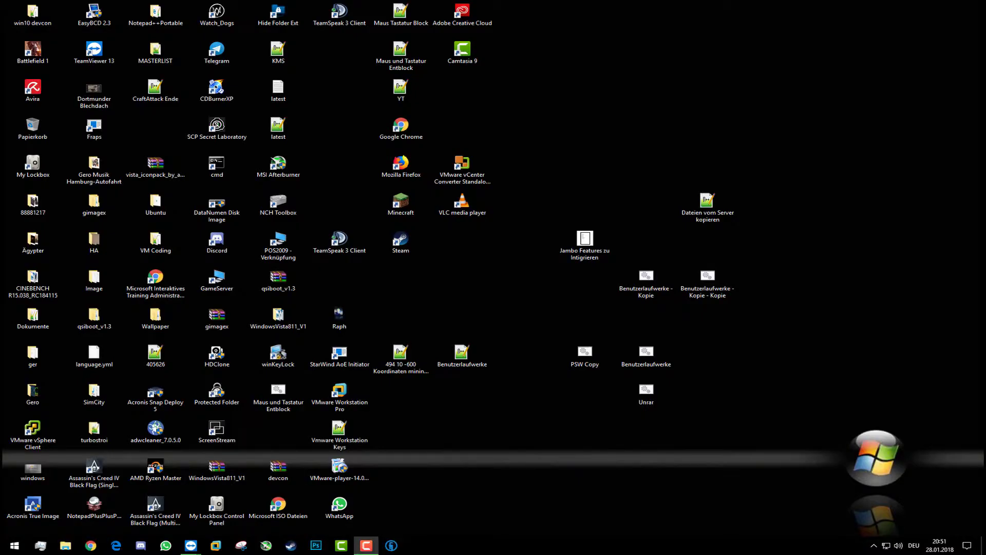
- Switch to Chrome on the other PC and search Google Images for Windows 8 Update Icon
left_click(91, 545)
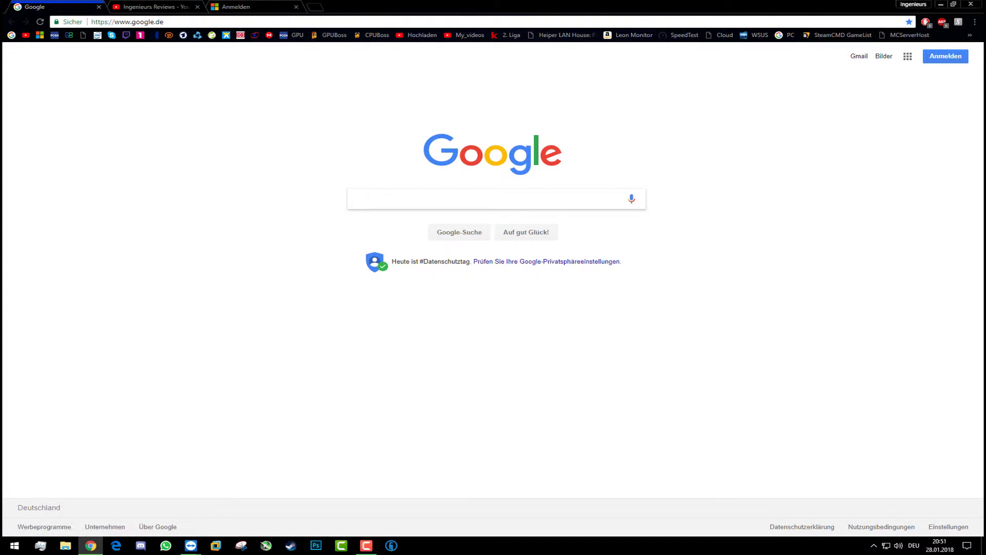
type("Windows ")
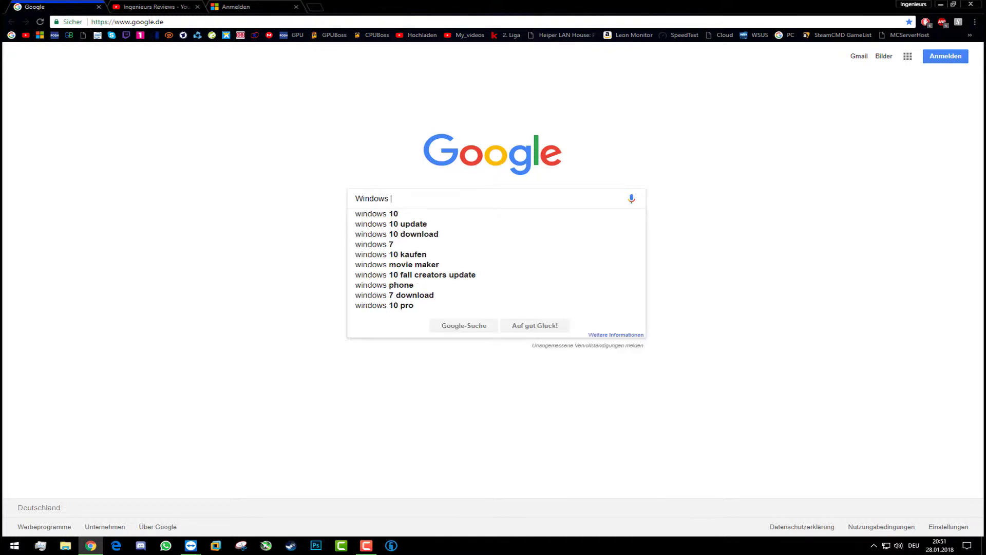
type("8 Update ")
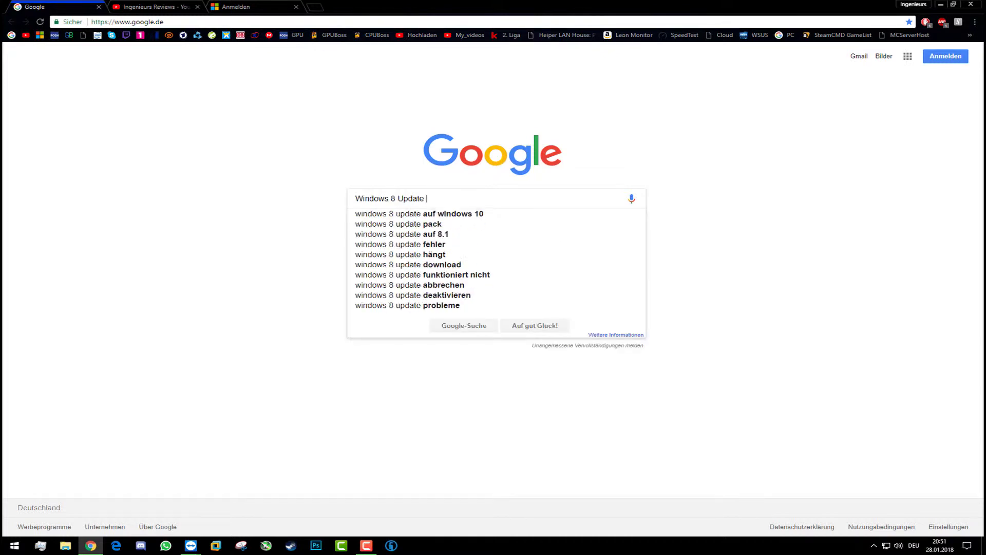
type("Icon")
key("Return")
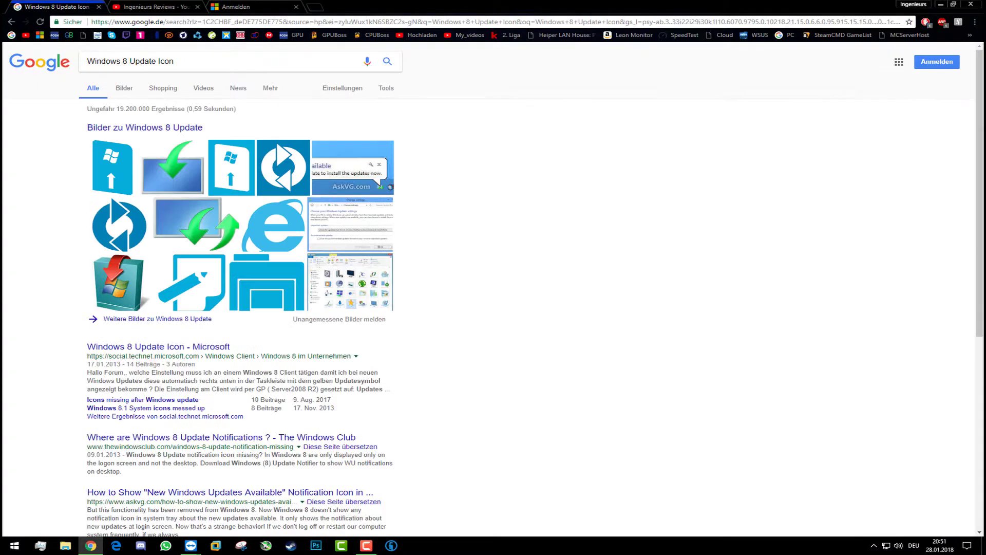
left_click(124, 88)
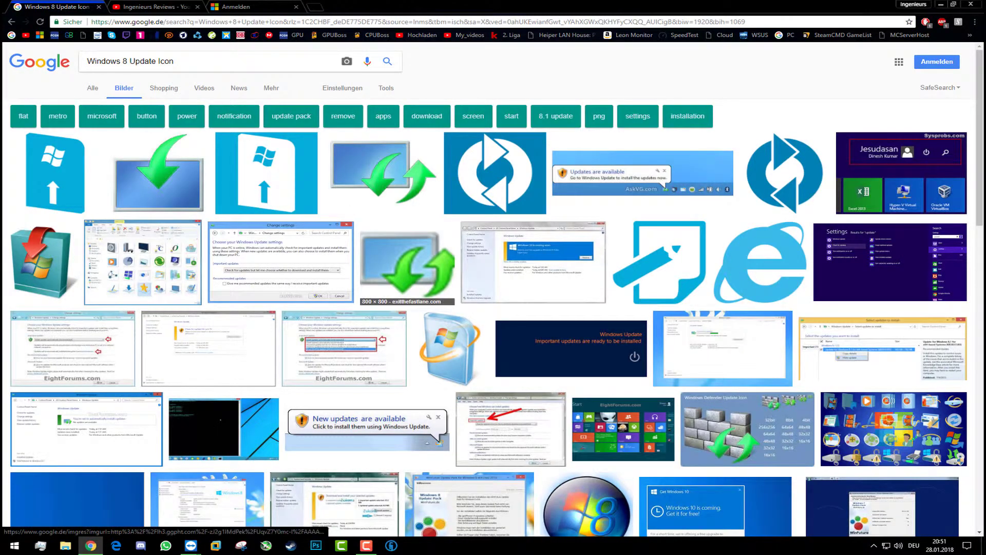
- Examine the image results for a suitable Windows Update icon, previewing several candidates
left_click(380, 172)
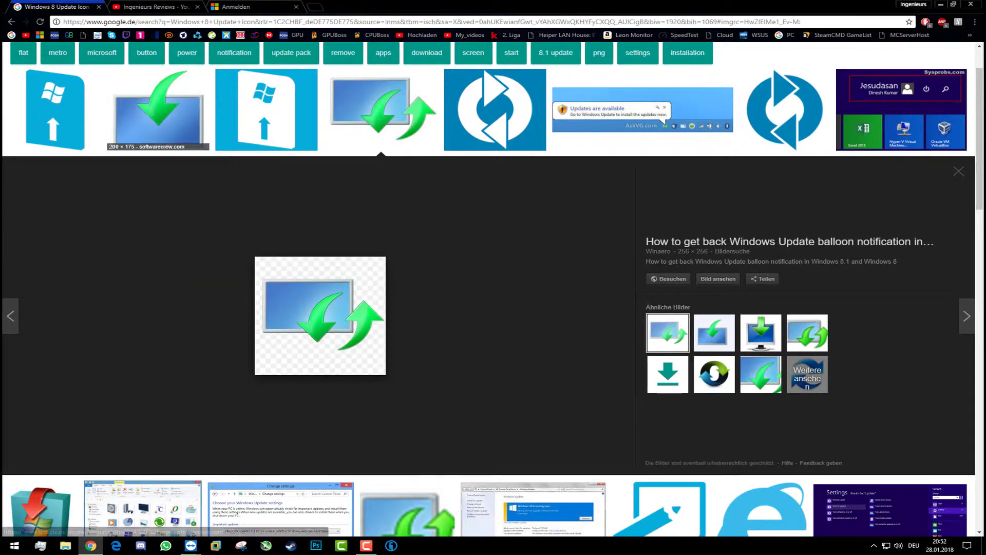
left_click(159, 115)
scroll(400, 247, "down", 5)
left_click(450, 331)
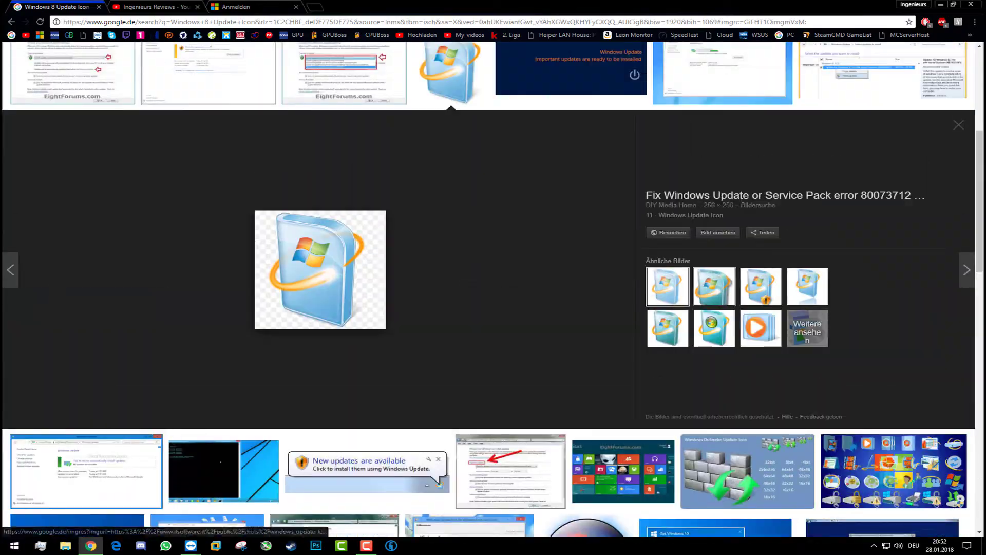
scroll(472, 316, "down", 9)
scroll(473, 316, "up", 4)
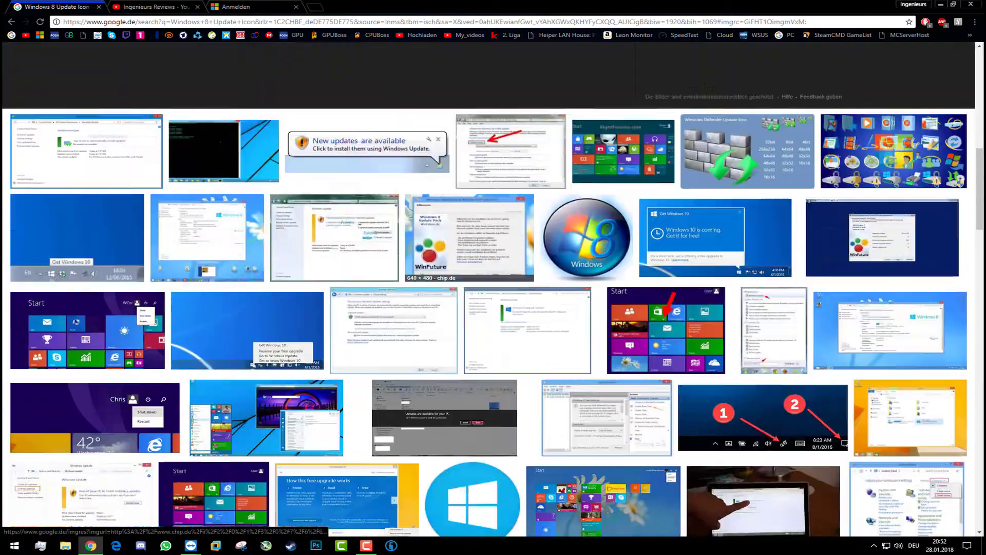
scroll(473, 316, "down", 14)
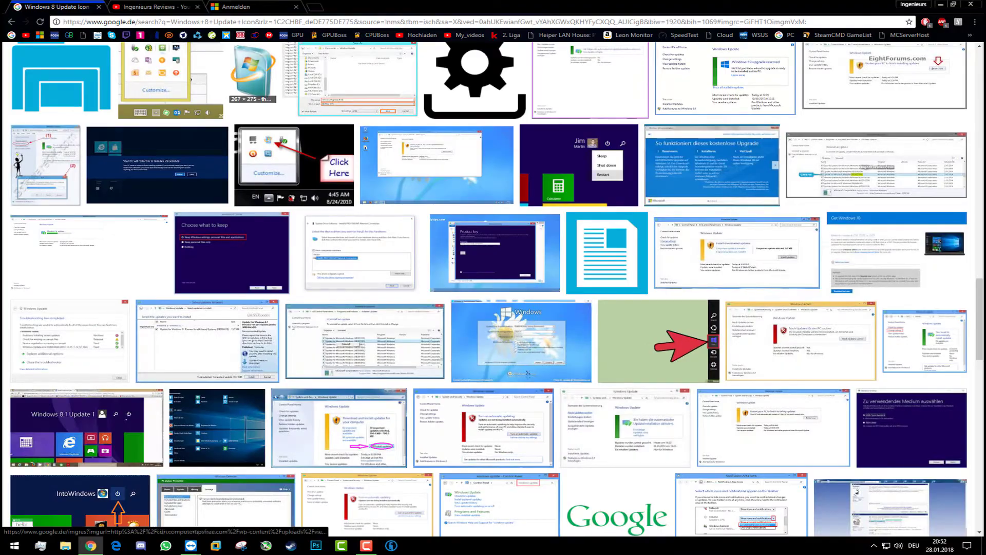
scroll(528, 372, "down", 11)
scroll(475, 228, "down", 4)
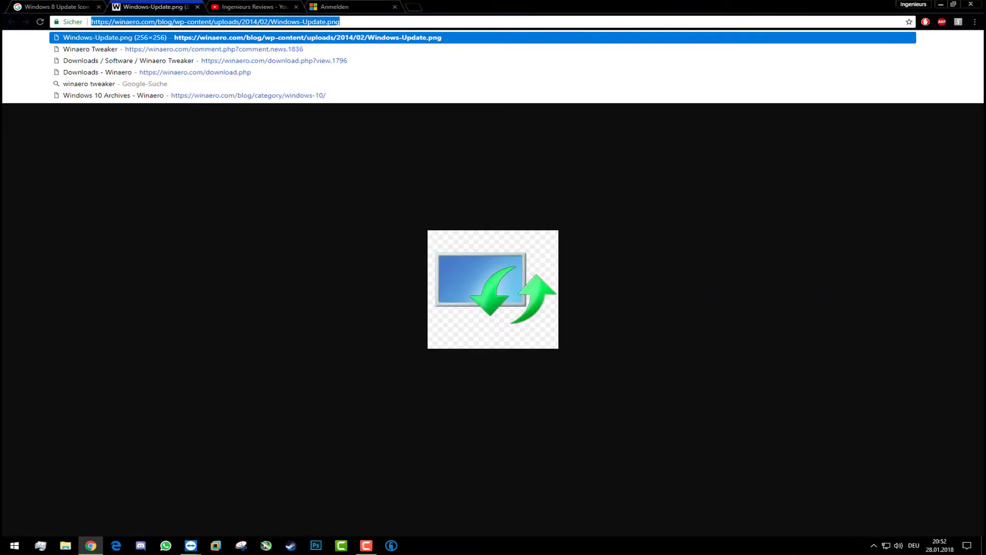
- Save the winaero.com image Windows-Update as a PNG file to the Desktop folder
key("Return")
right_click(506, 284)
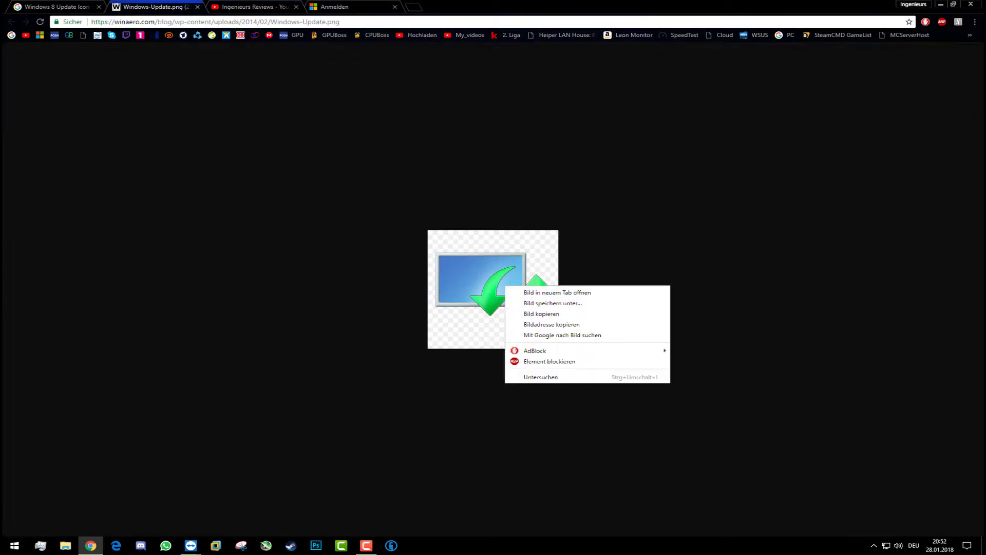
left_click(529, 303)
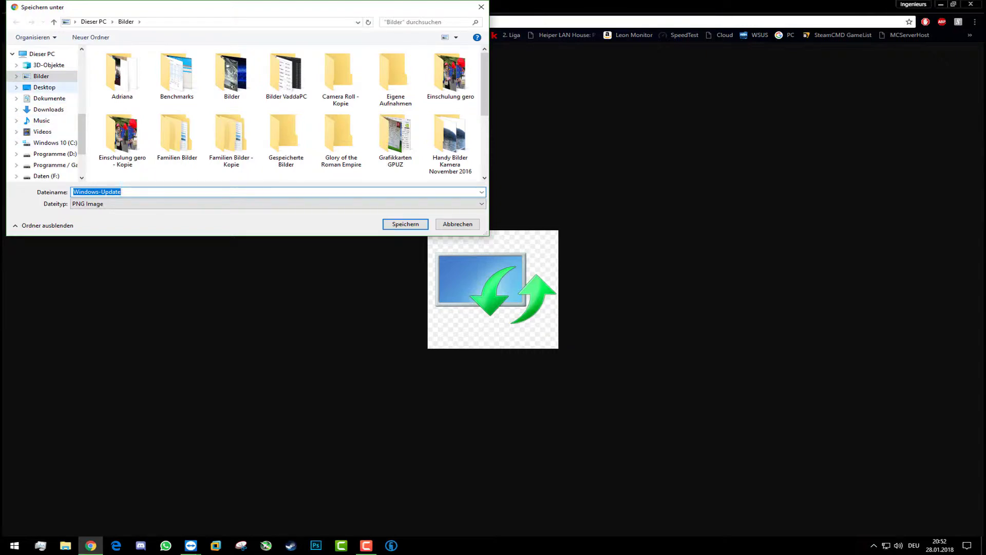
left_click(45, 87)
left_click(406, 224)
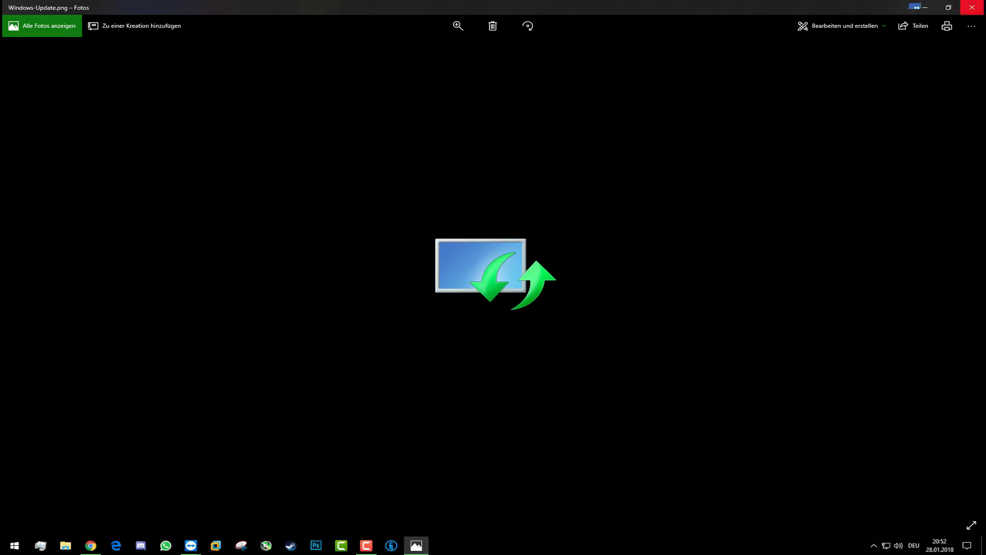
- Close the image preview and browser, and create a transparent 32 × 32 pixel RGB document at 72 pixels/inch in Photoshop
left_click(973, 4)
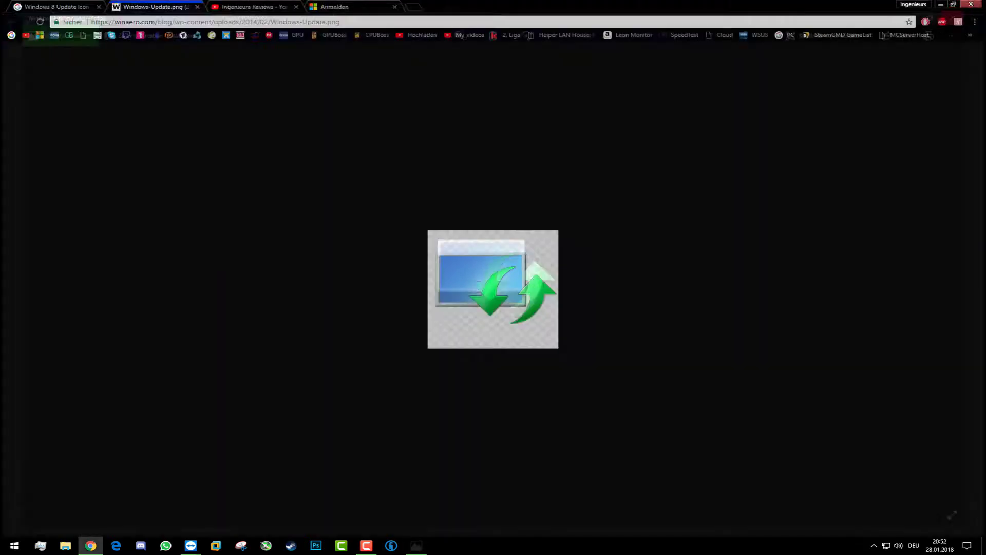
left_click(971, 4)
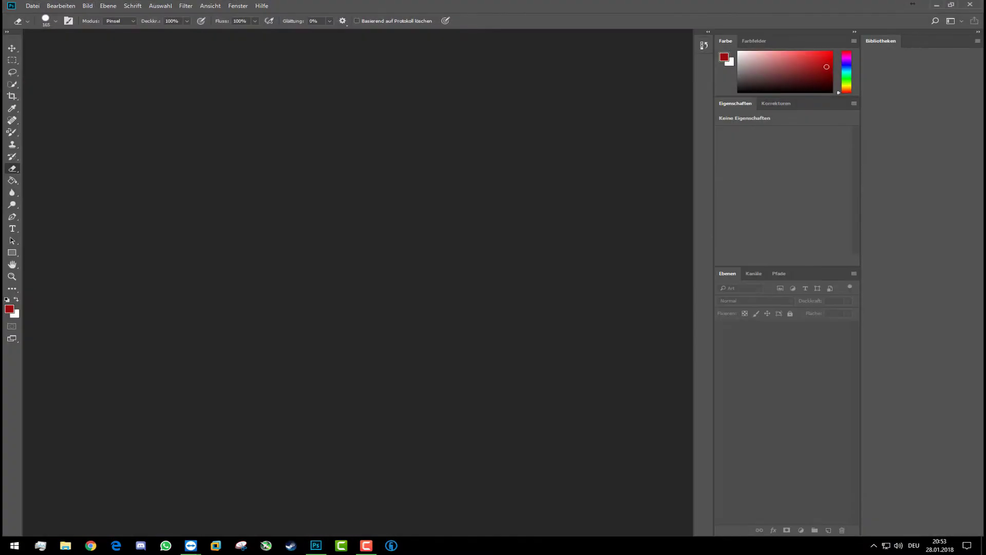
left_click(32, 6)
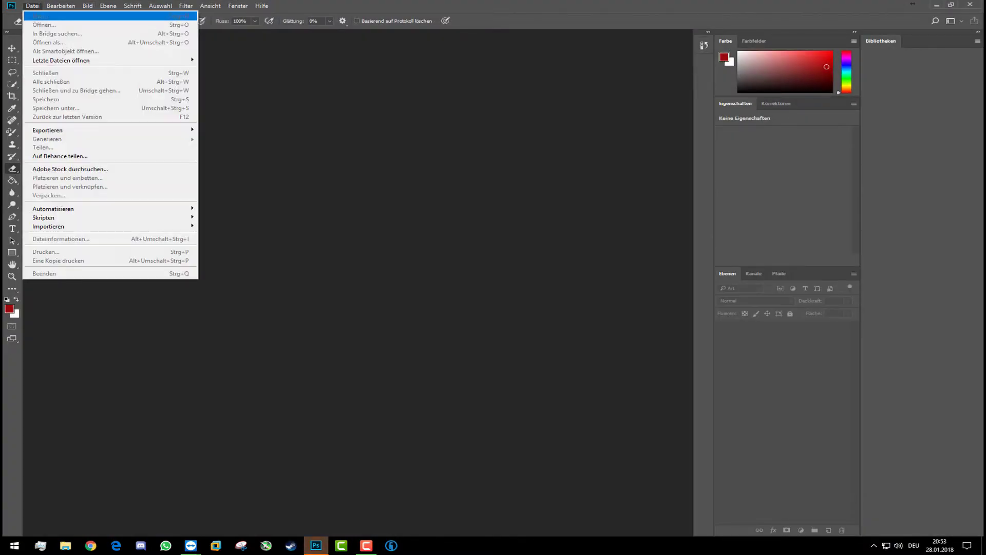
left_click(32, 6)
left_click(32, 6)
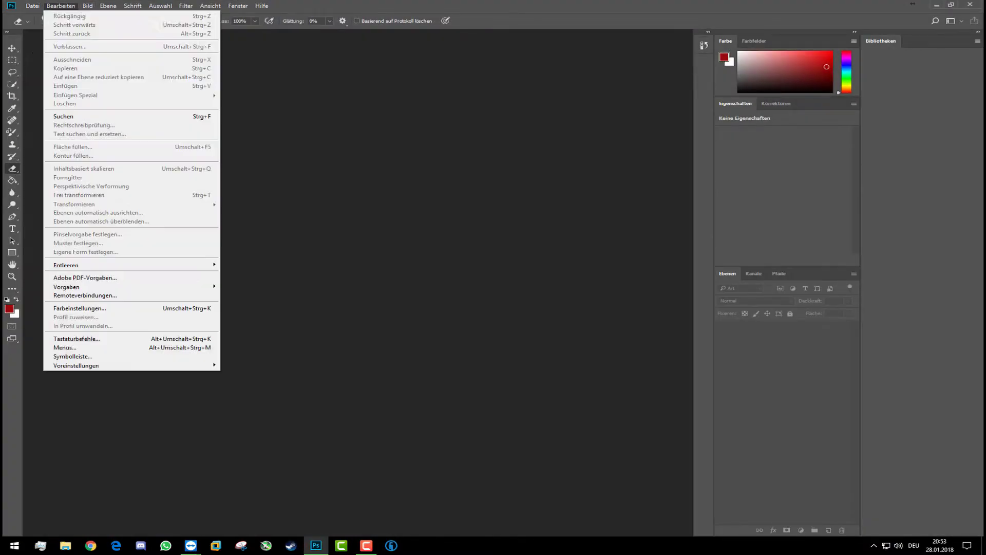
left_click(40, 16)
left_click(445, 177)
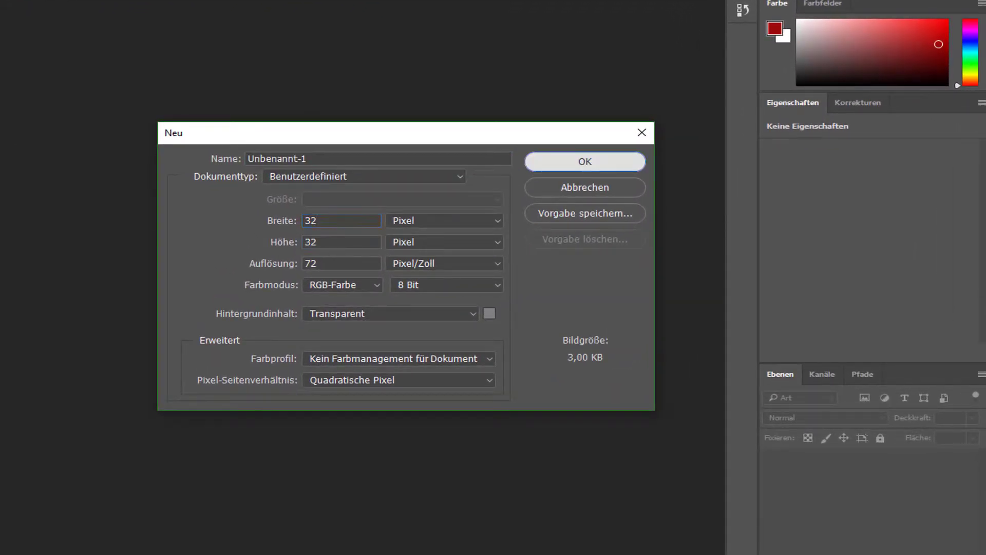
key("Return")
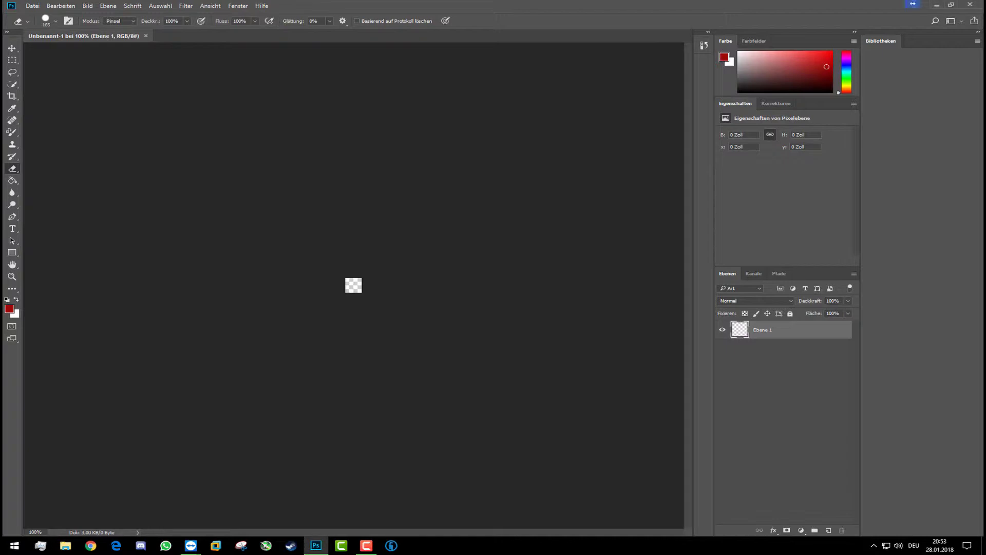
- Bring the Windows-Update image from the desktop into the new Photoshop document
left_click(936, 5)
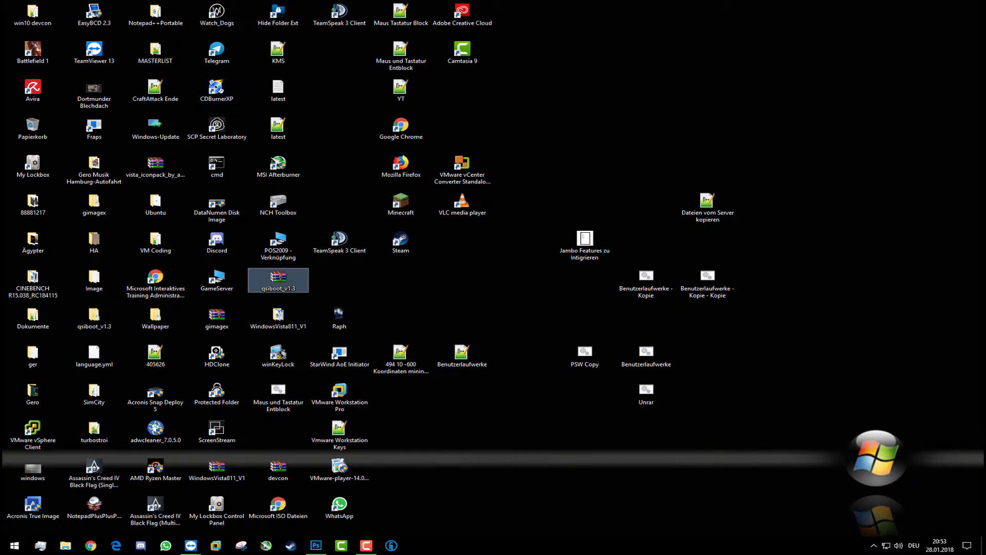
key("w")
key("w")
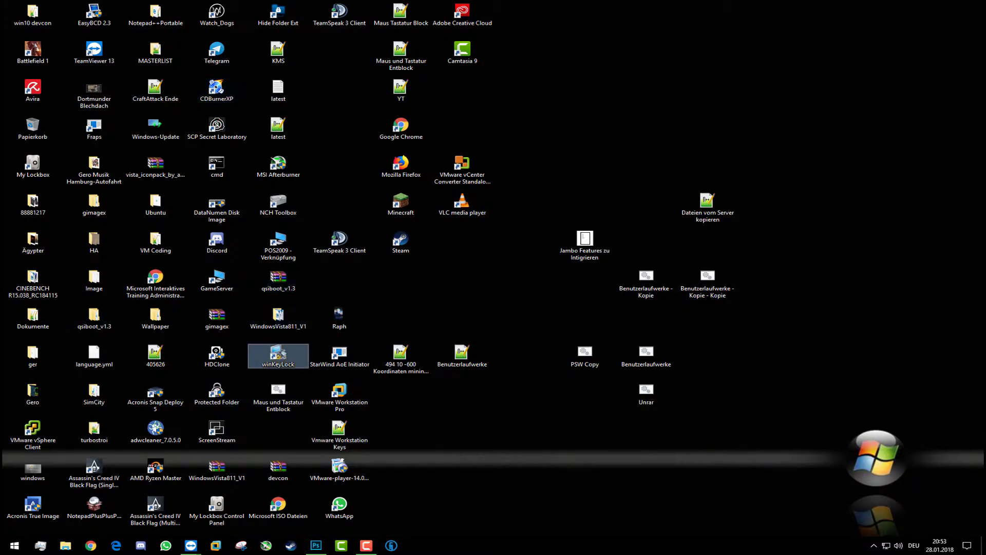
key("w")
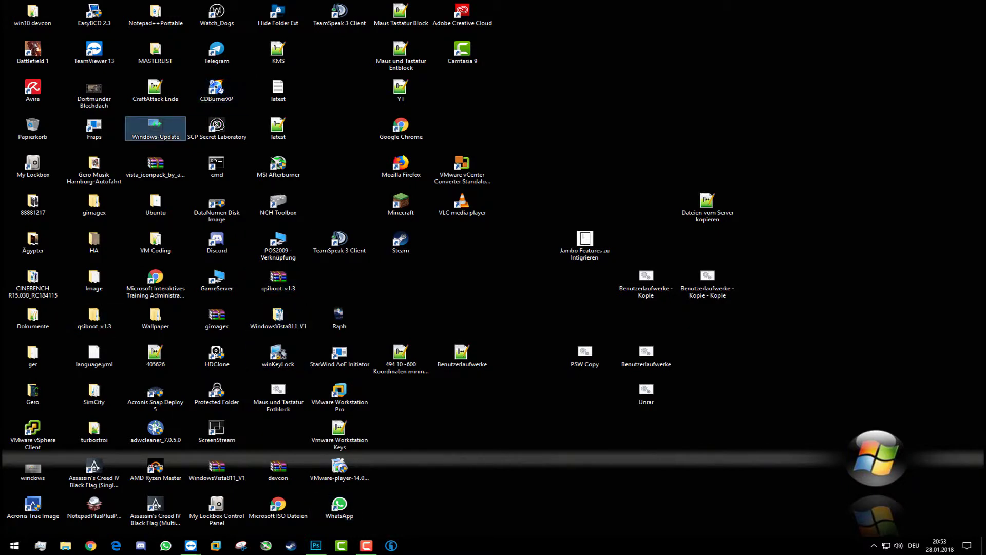
left_click_drag(155, 127, 518, 467)
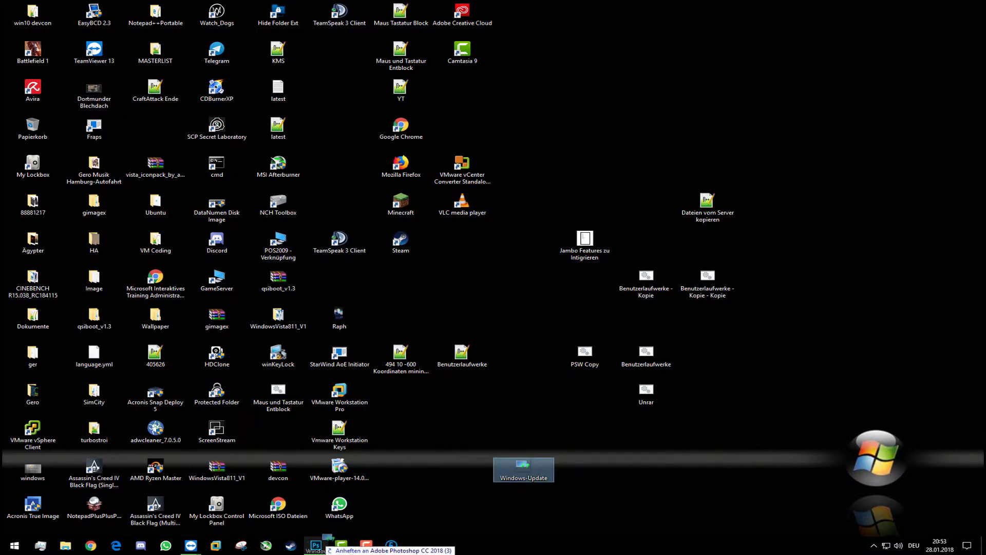
left_click(316, 545)
left_click_drag(316, 545, 354, 285)
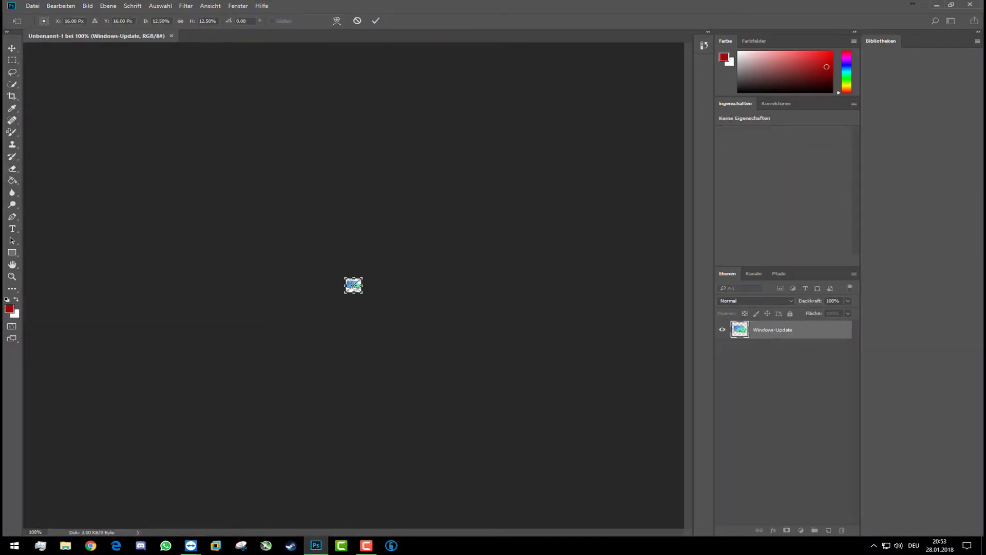
- Check the imported Windows-Update image at pixel level and commit its placement without transforming it
left_click(210, 6)
key("Escape")
key("ctrl+plus")
key("ctrl+plus")
key("ctrl+plus")
key("ctrl+plus")
key("ctrl+plus")
key("ctrl+plus")
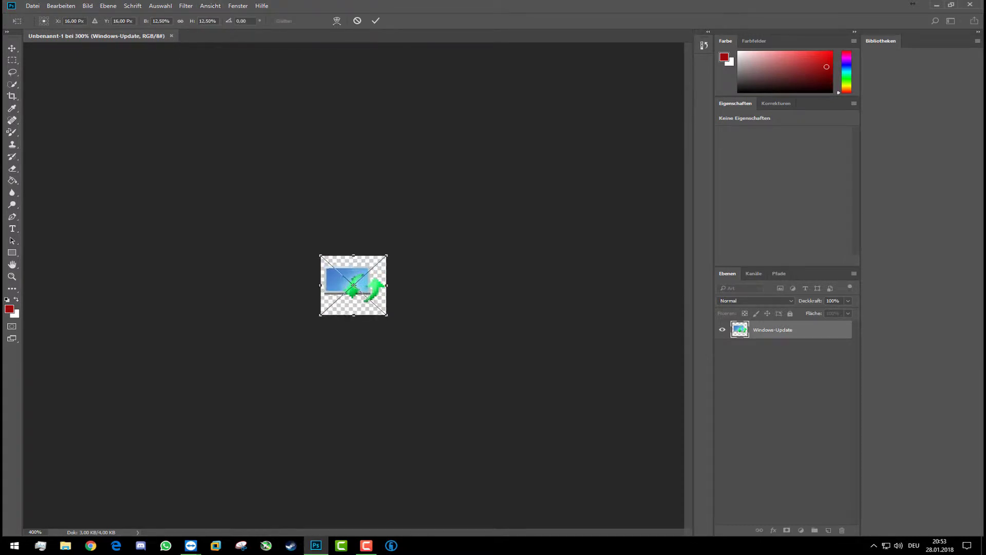
key("ctrl+plus")
key("ctrl+plus")
key("ctrl+plus")
key("ctrl+plus")
key("ctrl+plus")
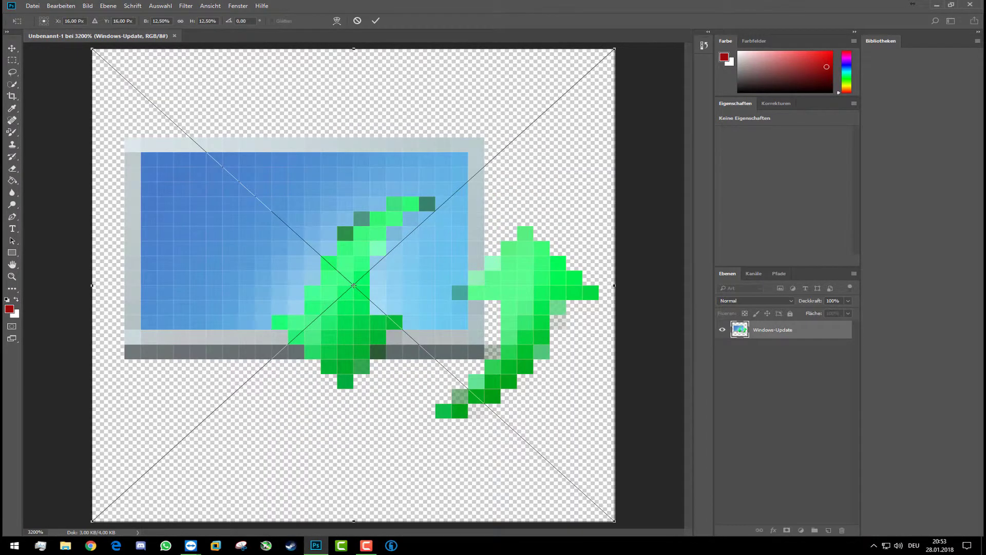
key("ctrl+minus")
key("ctrl+minus")
key("ctrl+minus")
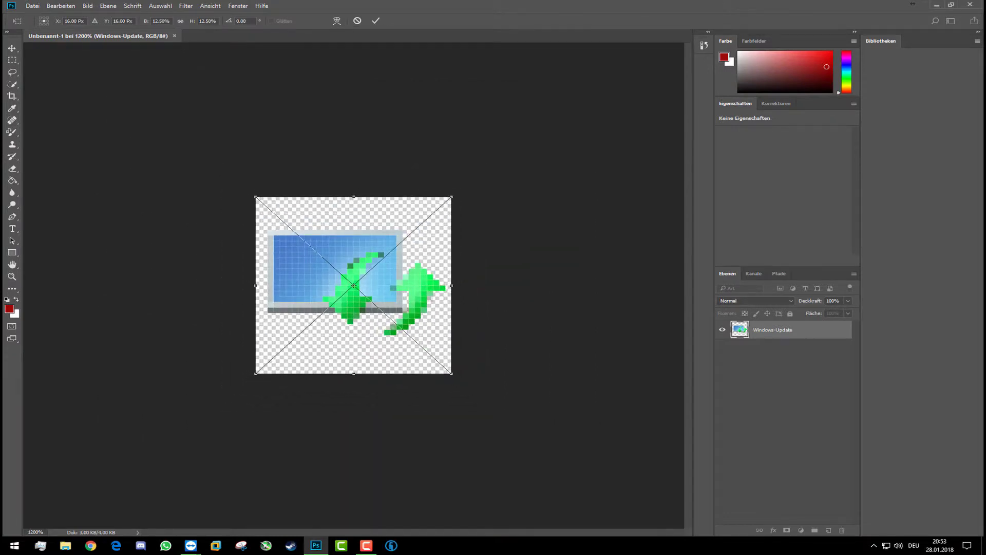
right_click(361, 280)
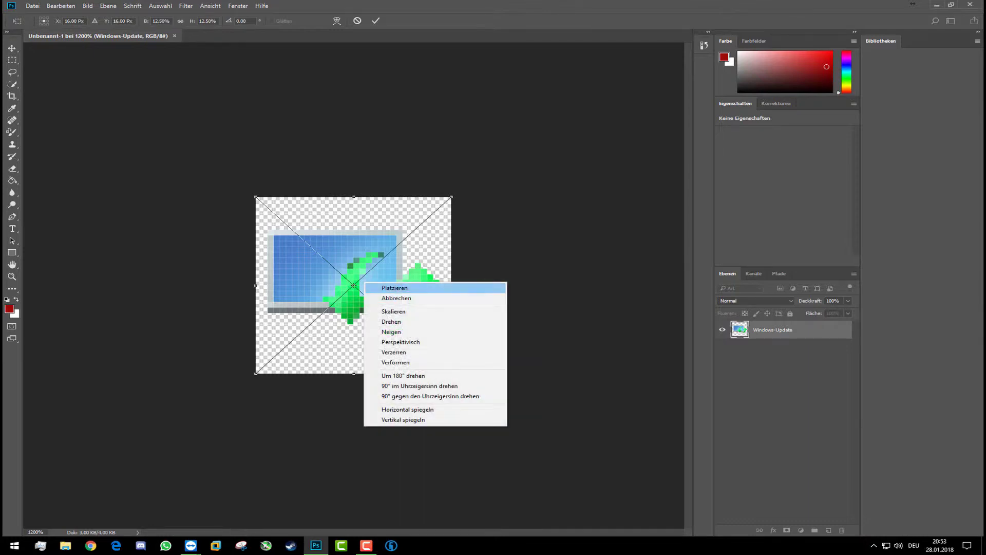
left_click(401, 284)
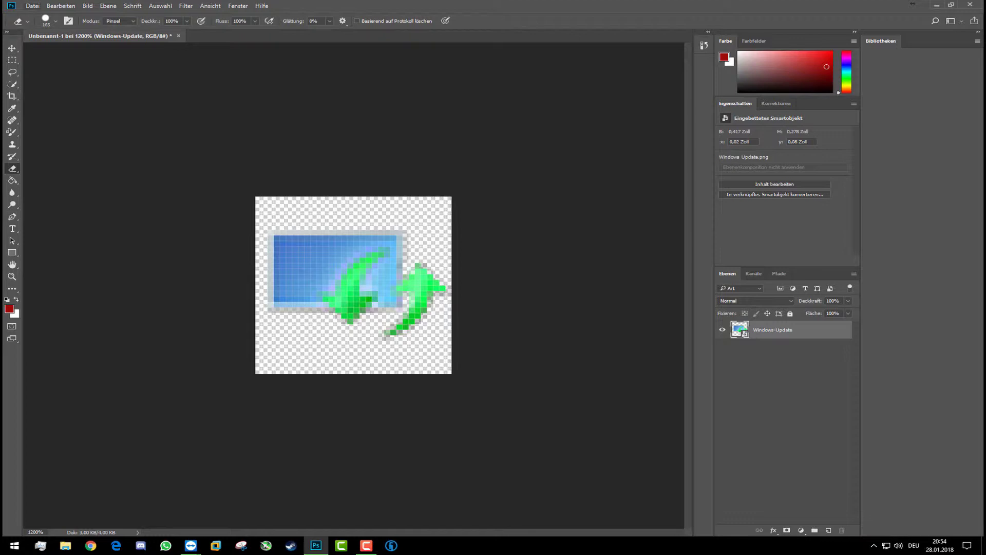
- Quick-export the image as a PNG named Update Icon PNG to the Desktop folder and close Photoshop without saving the document
left_click(32, 6)
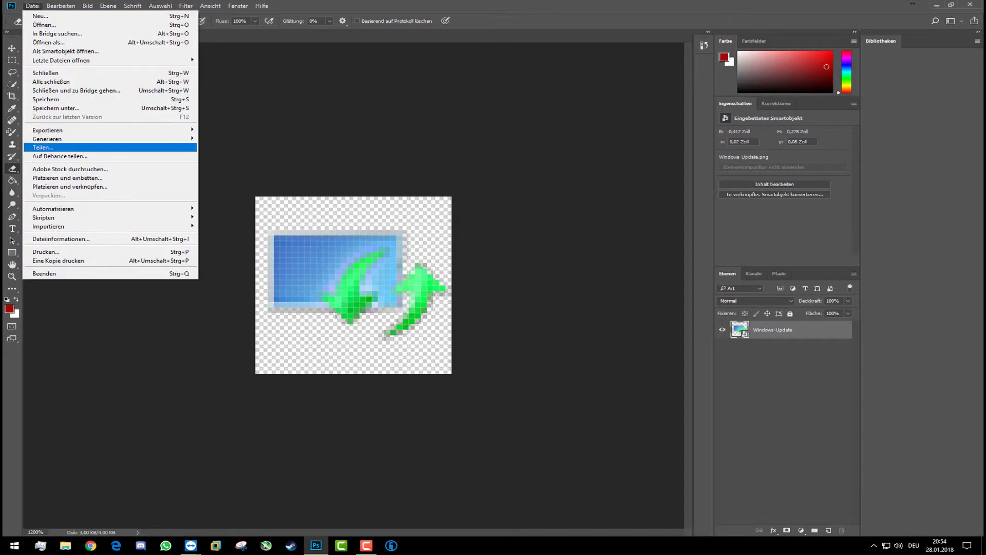
mouse_move(62, 131)
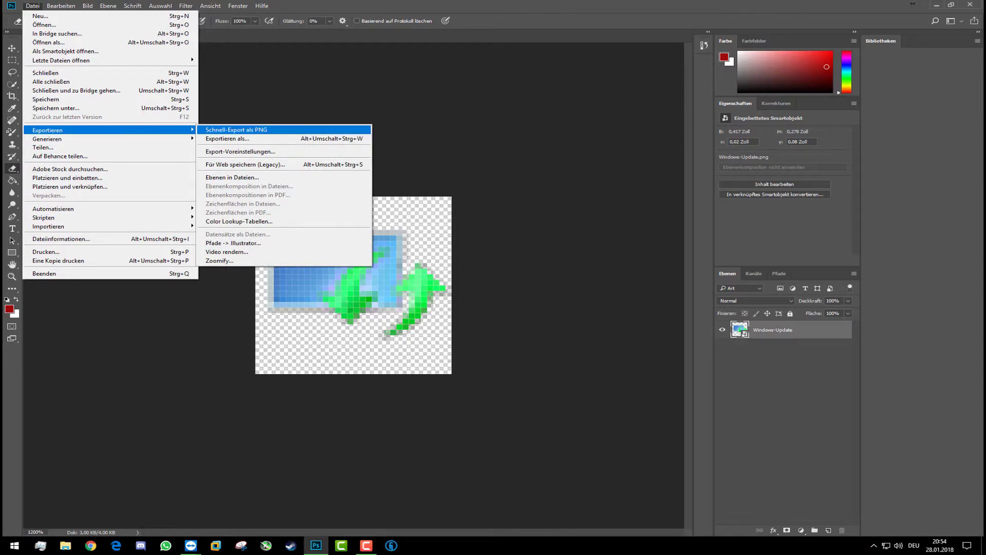
key("Return")
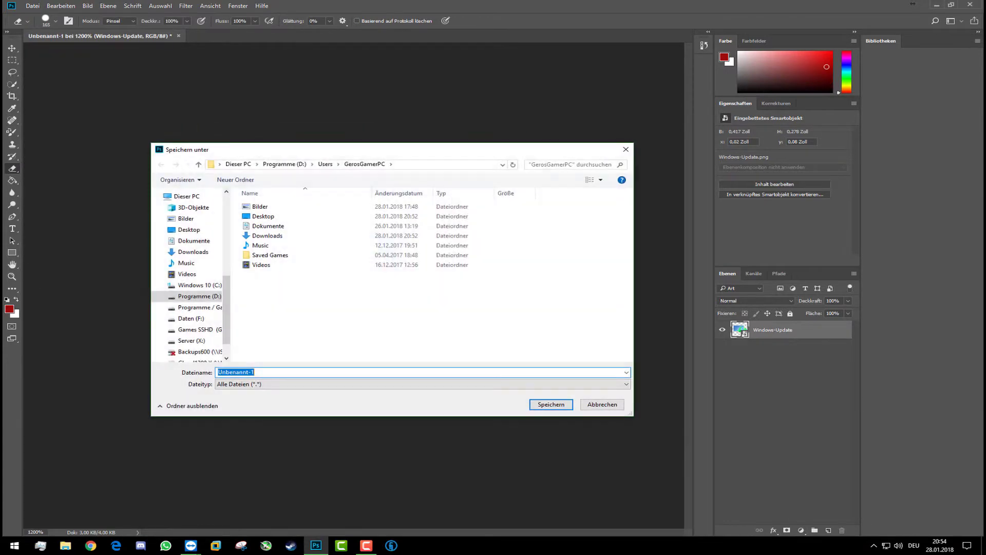
type("Update Icon PNG")
double_click(263, 216)
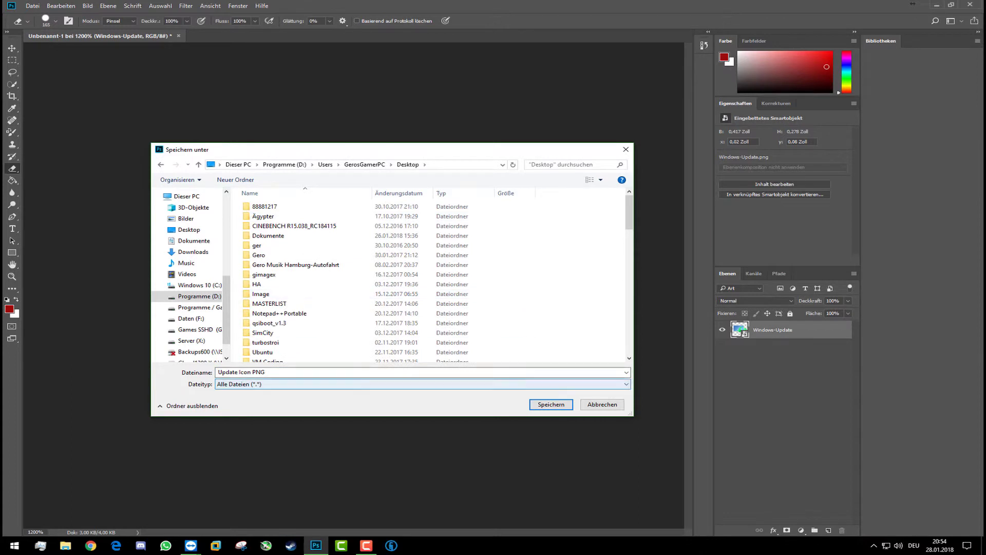
left_click(551, 404)
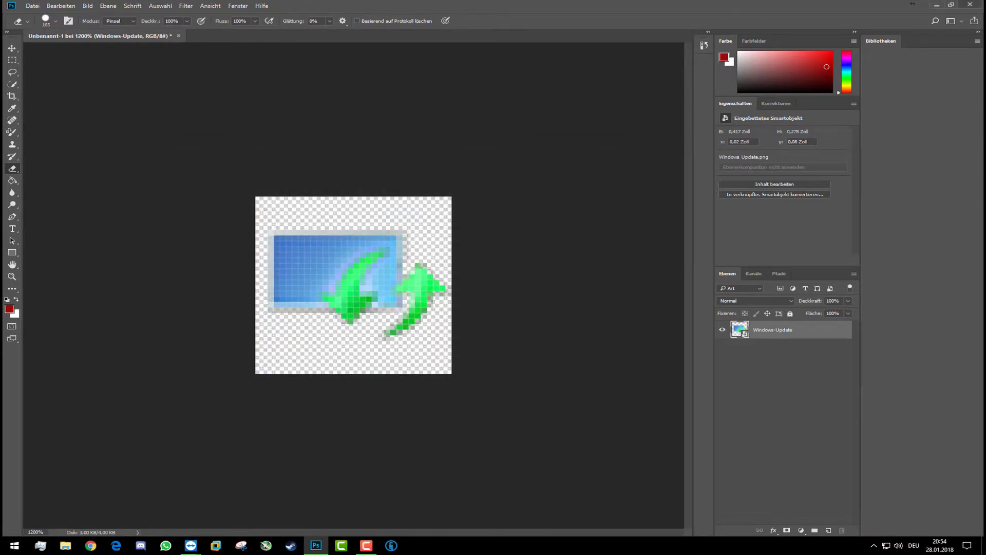
left_click(970, 5)
left_click(494, 208)
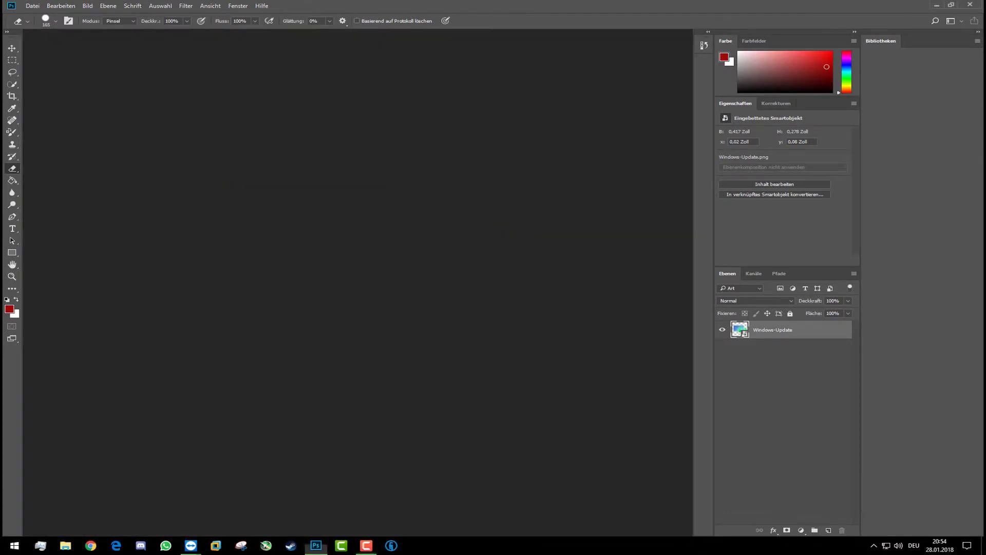
- Switch to Chrome, close the extra tabs and search Google for "PNG zu Ico converter"
left_click(91, 545)
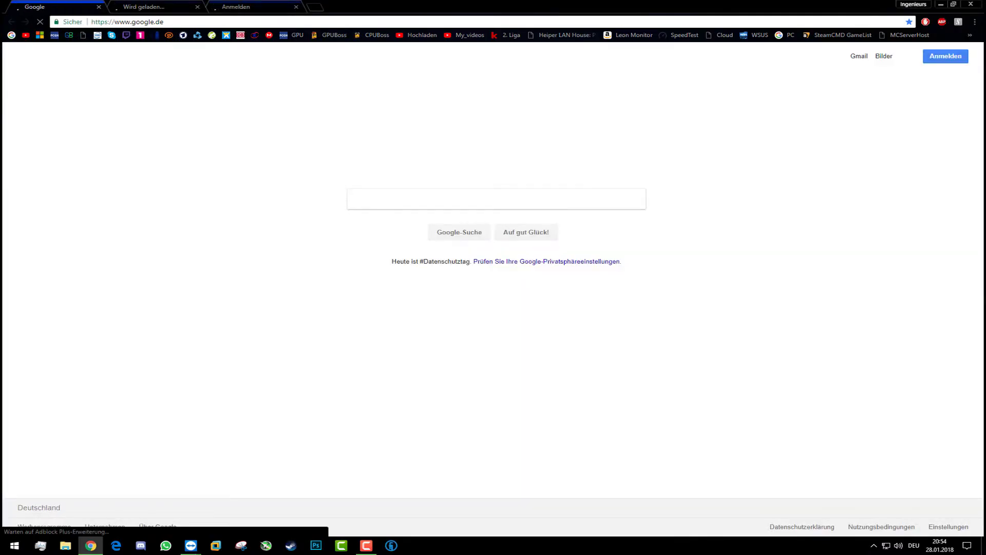
left_click(197, 7)
left_click(197, 7)
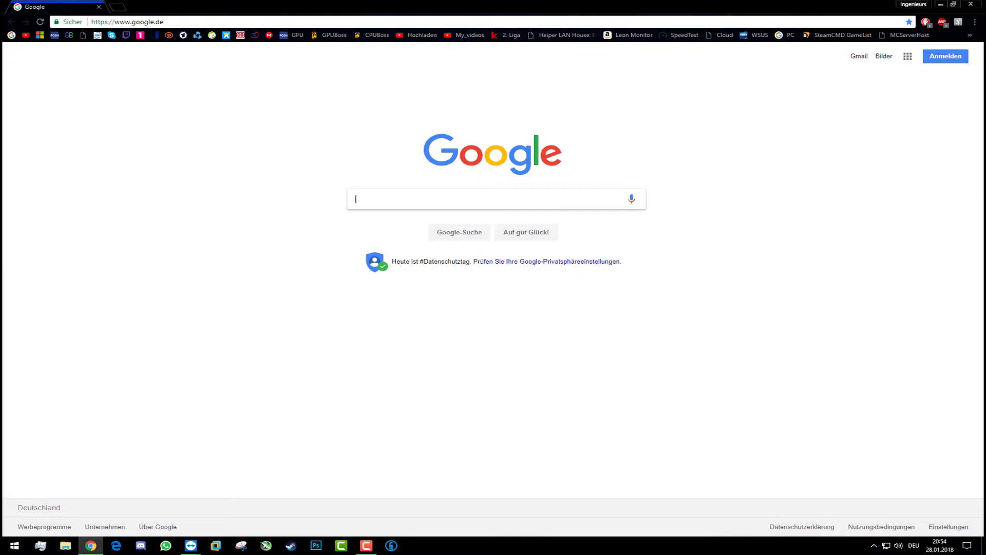
type("OP")
key("BackSpace")
key("BackSpace")
type("PNG zu ")
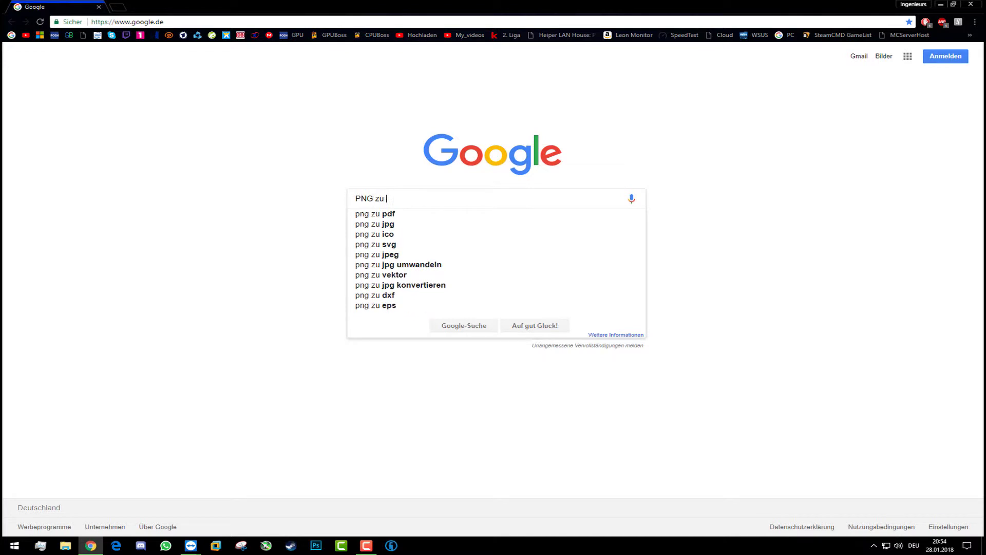
type("Ico converter")
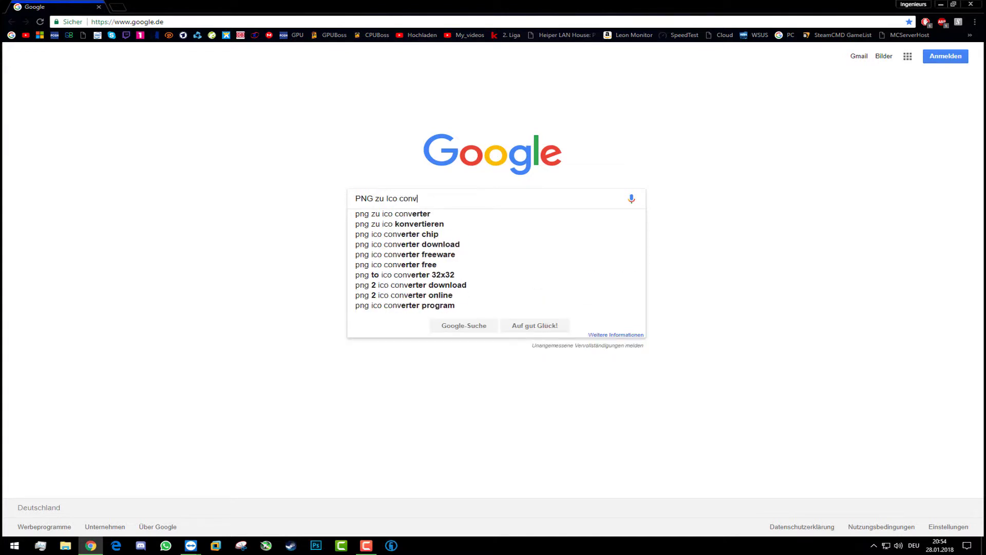
key("Return")
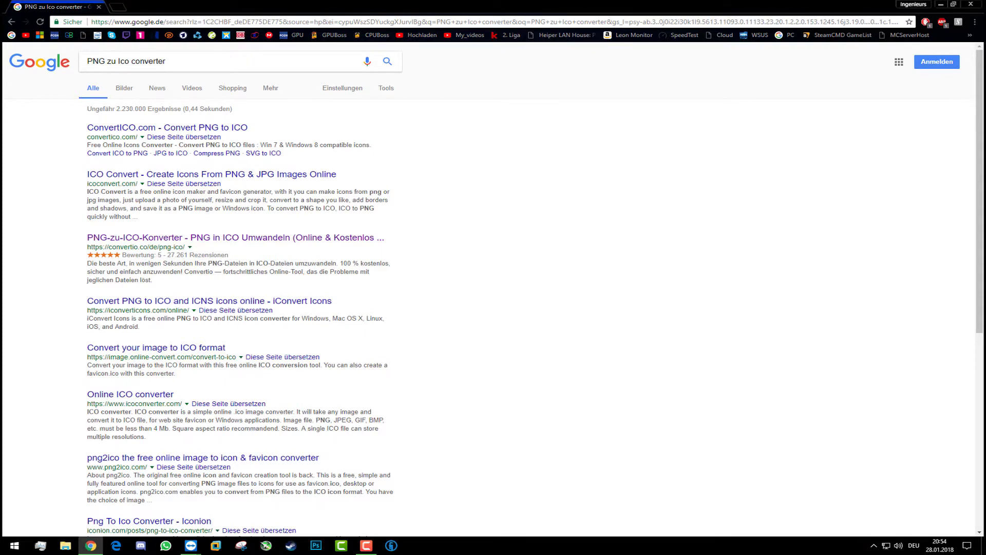
- Open the convertio.co PNG-to-ICO converter from the results and check its list of source formats
left_click(235, 237)
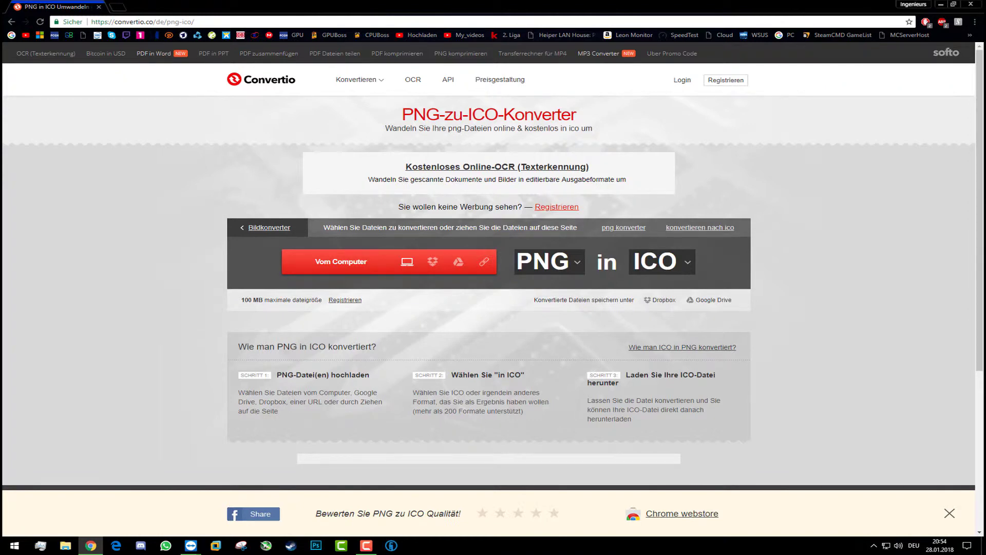
left_click(549, 262)
mouse_move(549, 281)
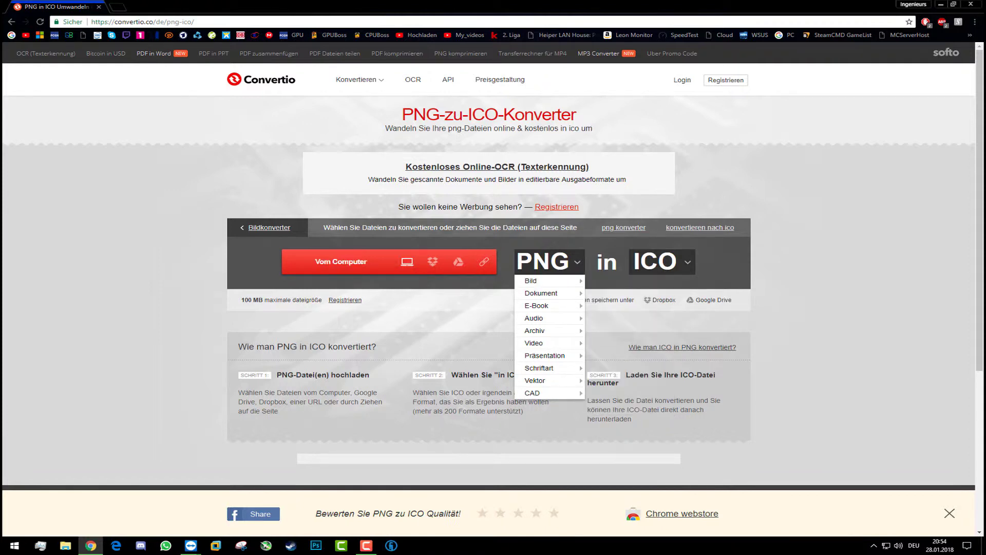
left_click(548, 262)
- Upload Windows-Update.png from the computer's Desktop folder to the PNG-to-ICO converter
left_click(341, 262)
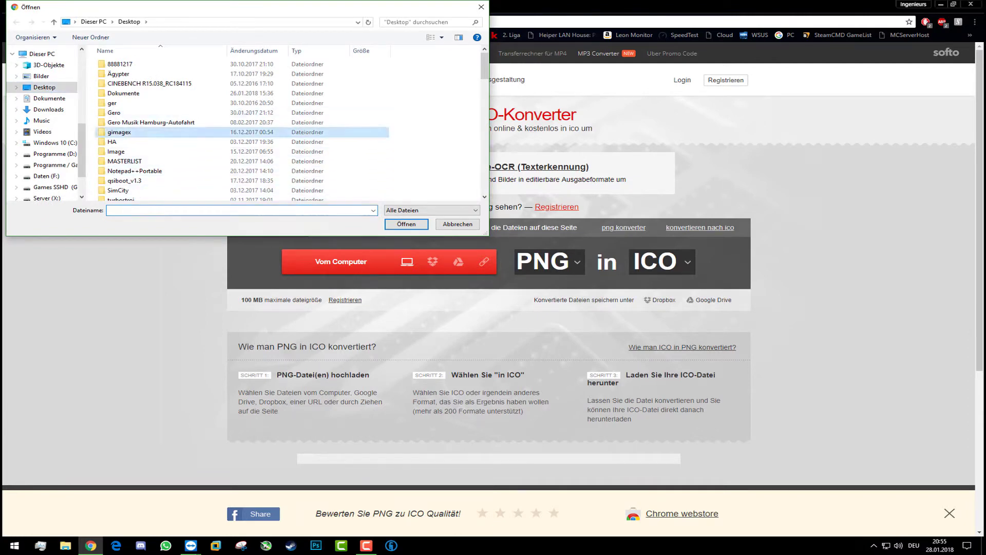
scroll(155, 132, "down", 5)
key("w")
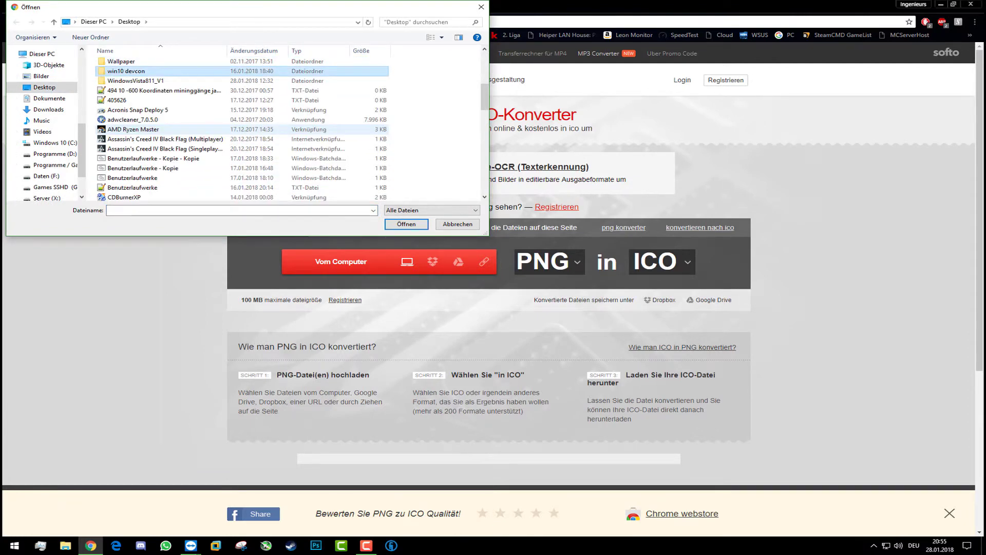
scroll(154, 134, "down", 1)
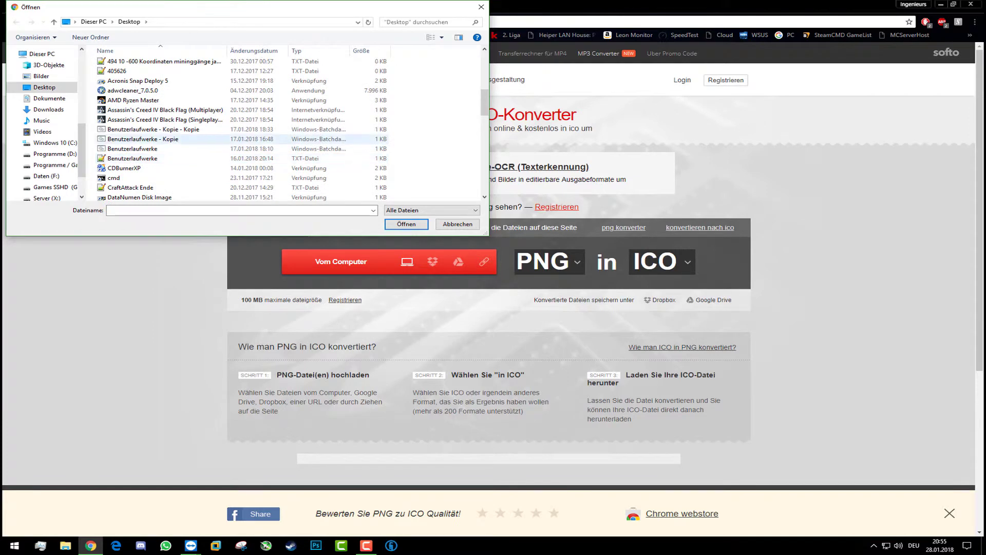
scroll(154, 138, "down", 6)
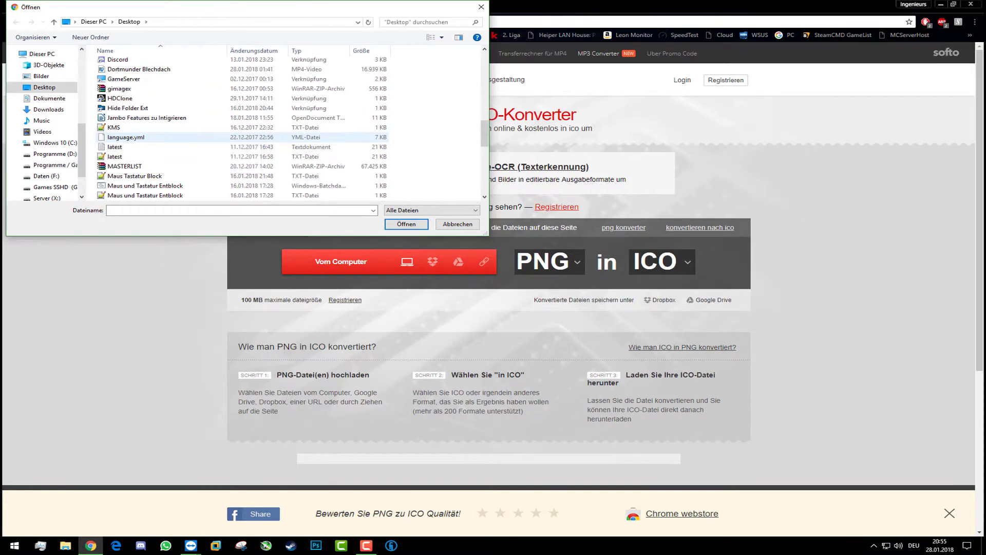
scroll(154, 138, "down", 3)
key("w")
left_click(432, 210)
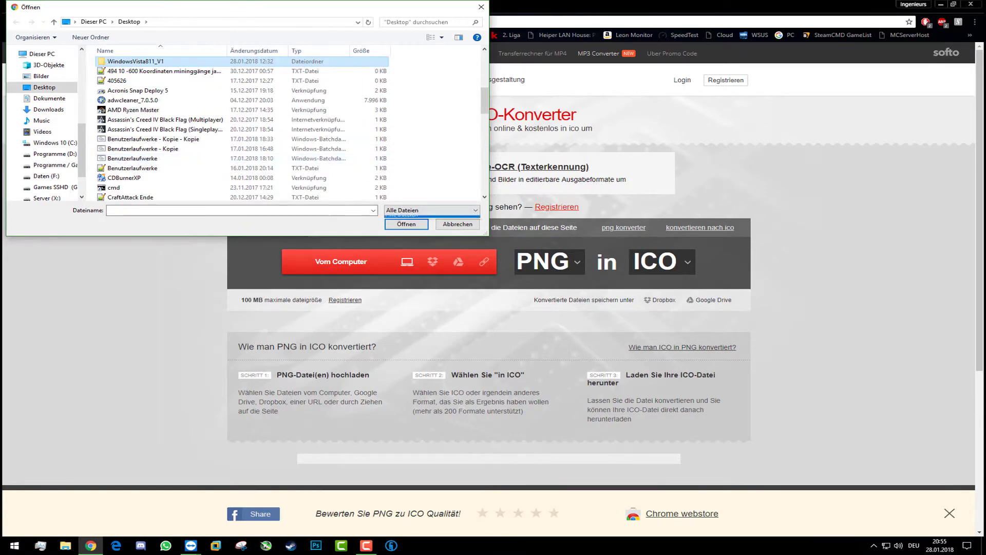
left_click(432, 210)
left_click(238, 210)
type("w")
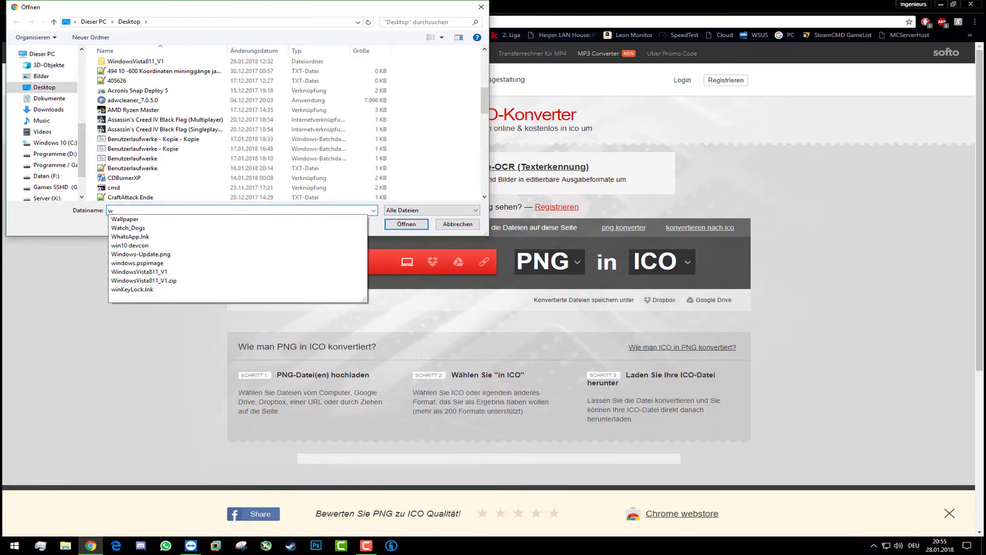
type("i")
key("Down")
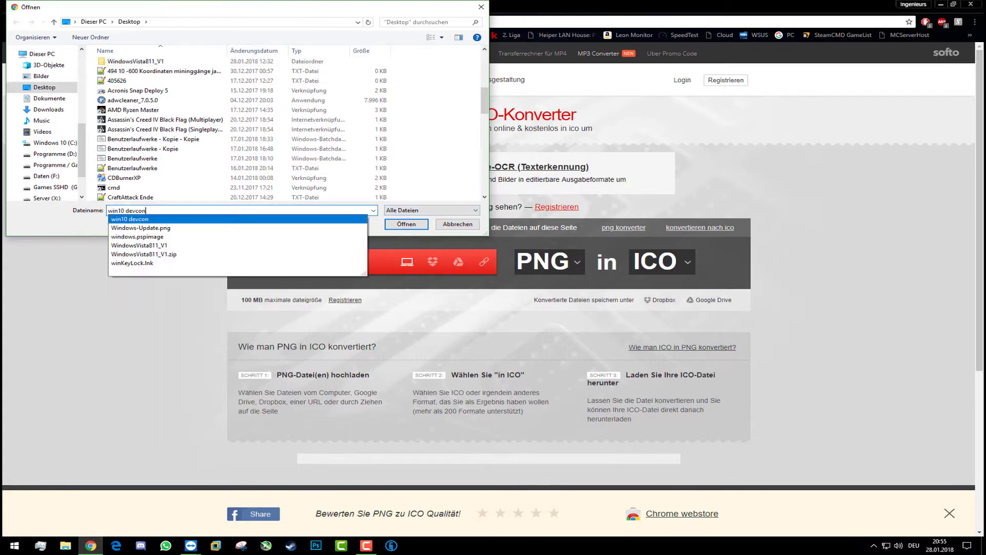
key("Down")
key("Return")
key("Return")
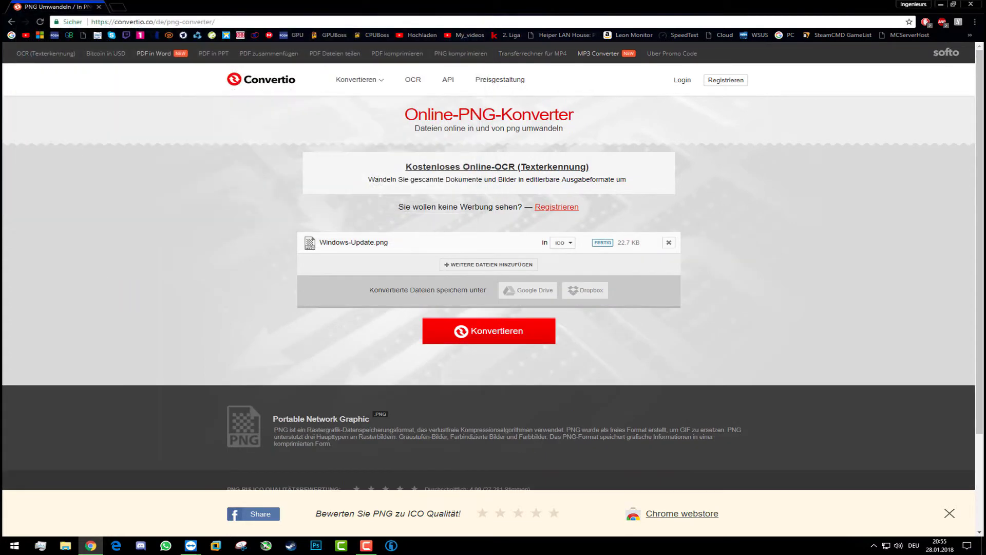
- Convert Windows-Update.png with ICO as the target format and open the downloaded Windows-Update.ico to check it
left_click(563, 242)
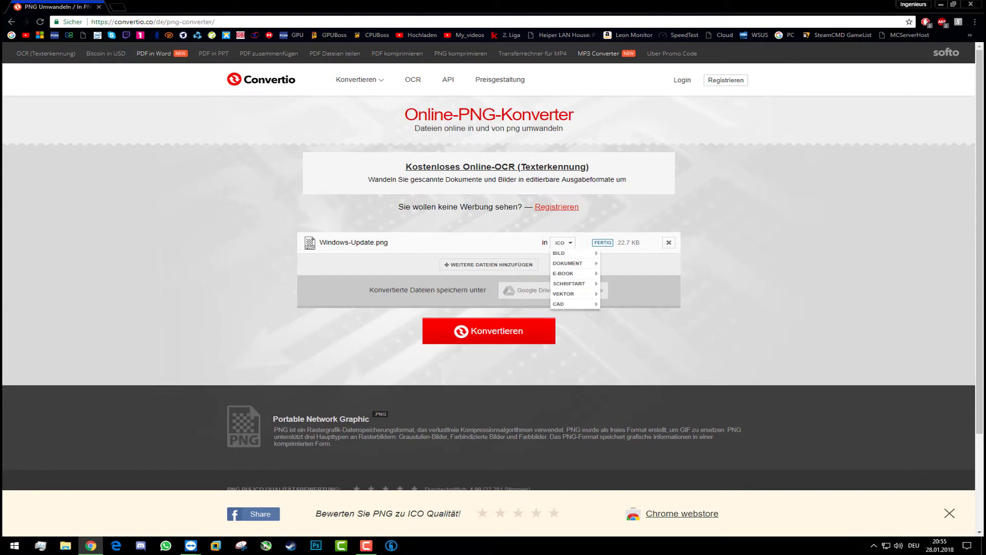
mouse_move(574, 254)
key("Escape")
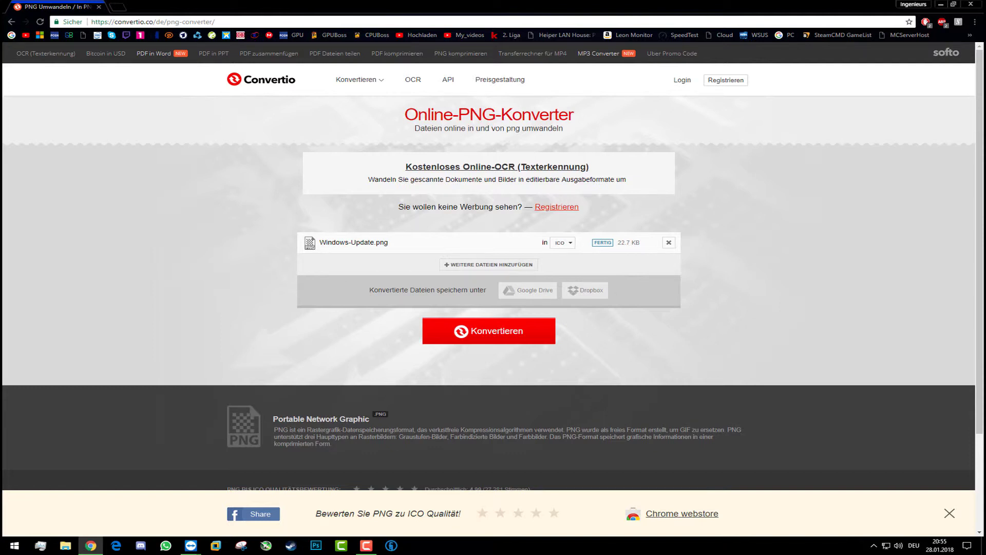
left_click(489, 330)
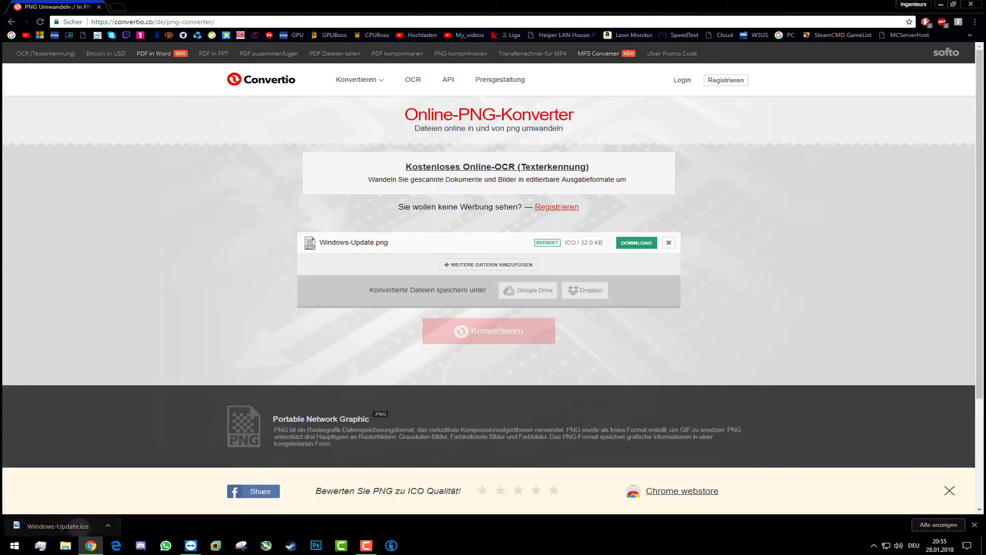
left_click(79, 526)
left_click(972, 5)
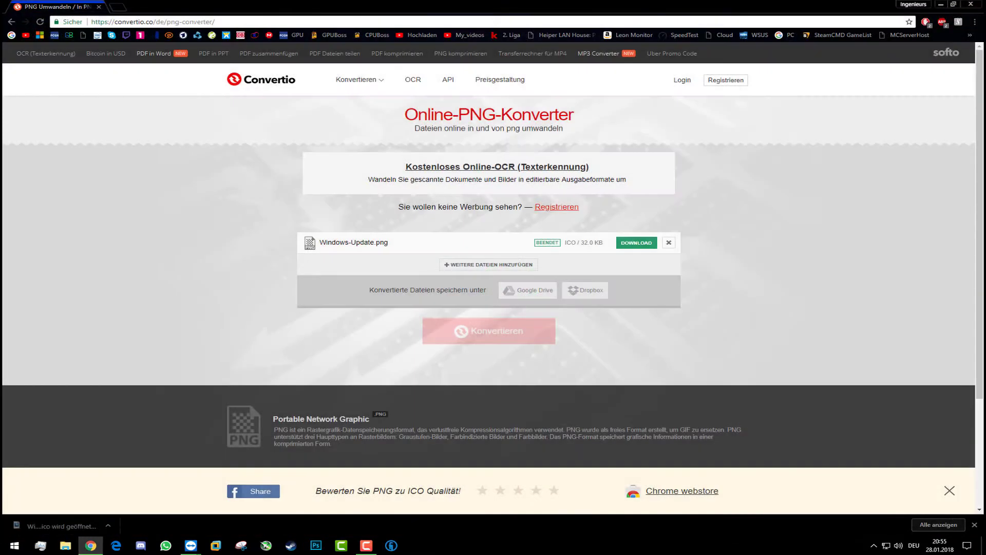
- Show Windows-Update.ico in the Downloads folder, switch to the IngenServerHost TeamViewer session and paste the file onto a free spot of its desktop
mouse_move(190, 545)
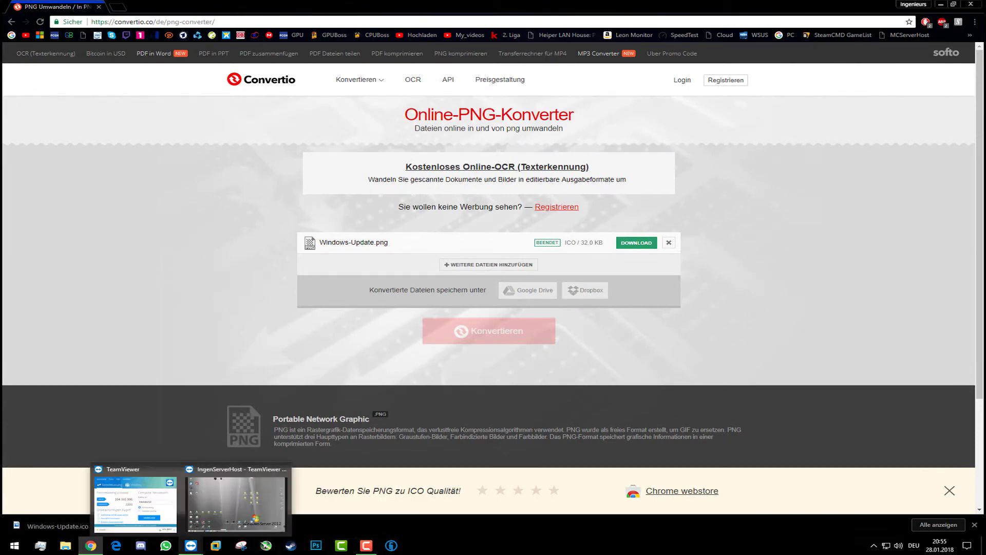
left_click(107, 525)
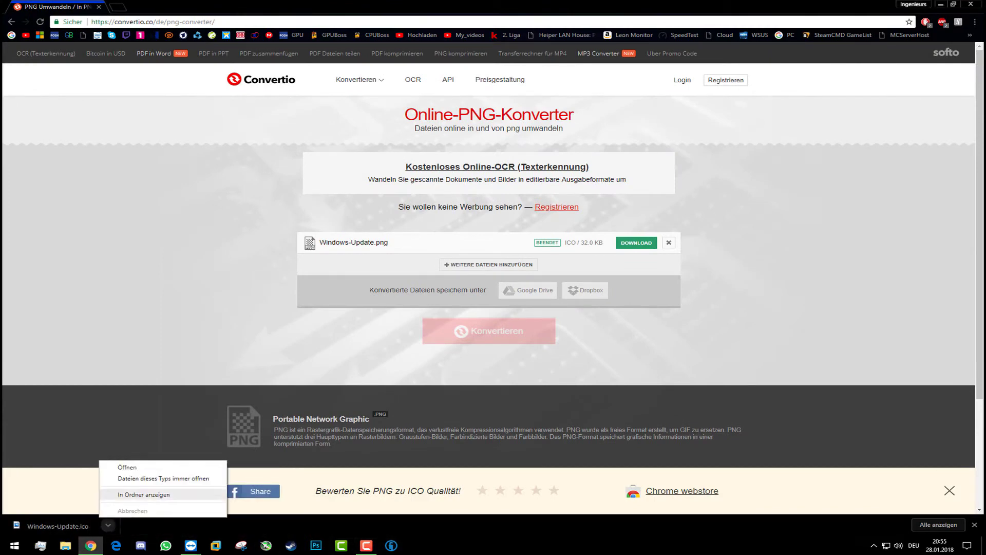
left_click(144, 494)
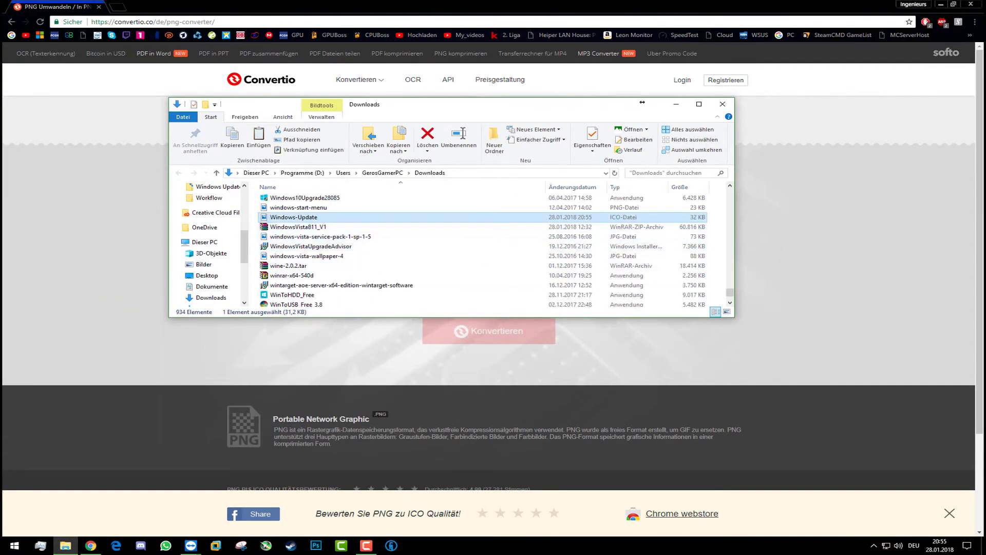
left_click(192, 546)
left_click(240, 509)
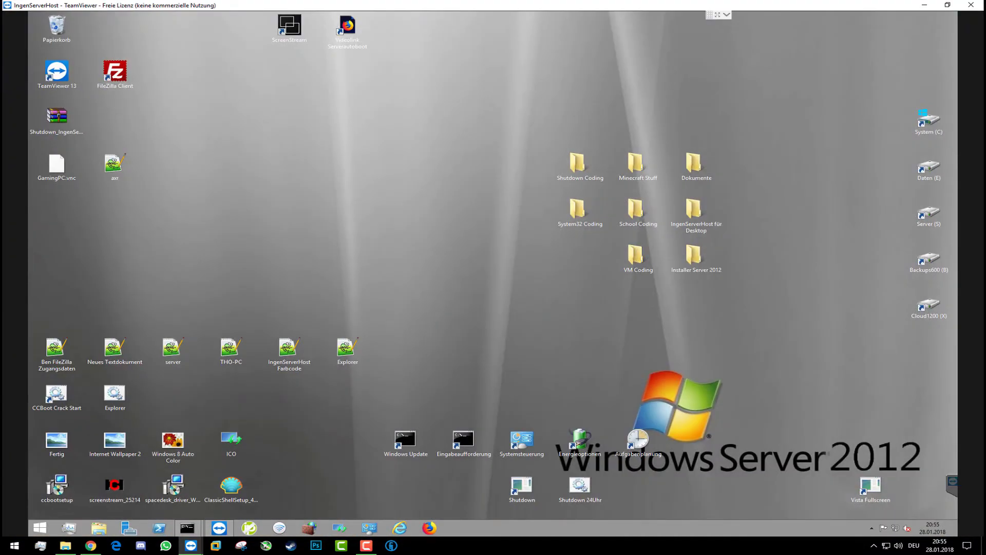
key("ctrl+v")
left_click_drag(57, 209, 445, 343)
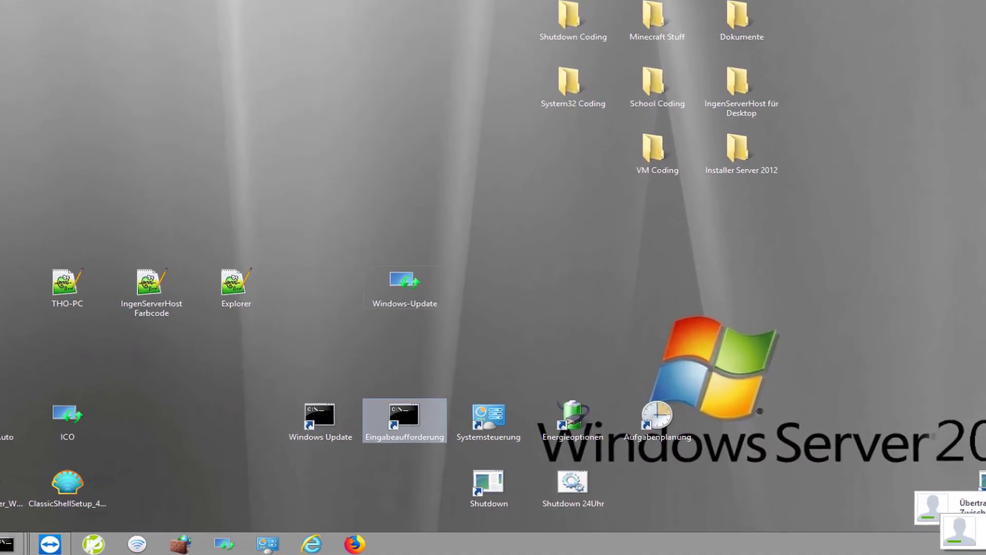
- Change the icon of the Windows Update desktop shortcut to the Windows-Update icon file from the Desktop folder and apply the properties
right_click(409, 441)
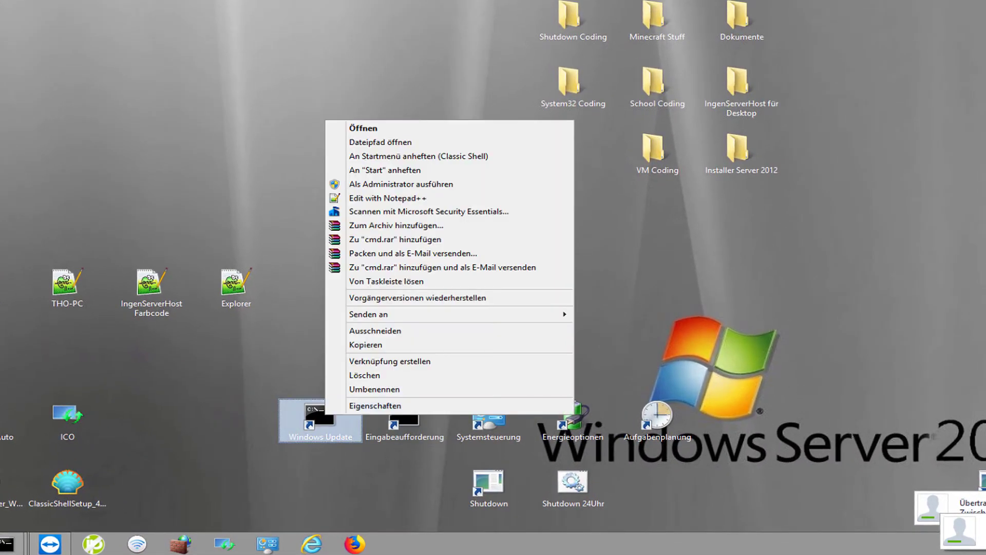
left_click(430, 432)
left_click(461, 421)
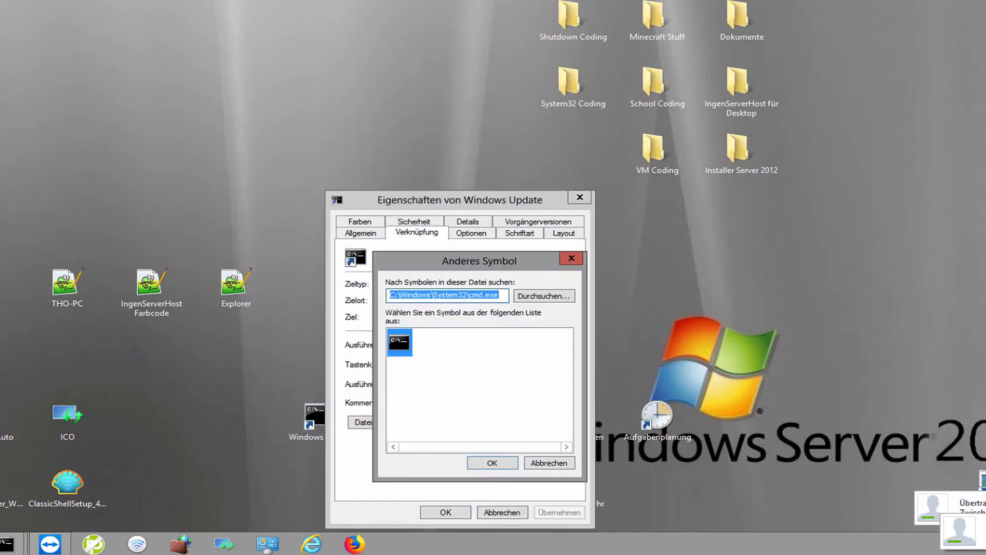
left_click(544, 296)
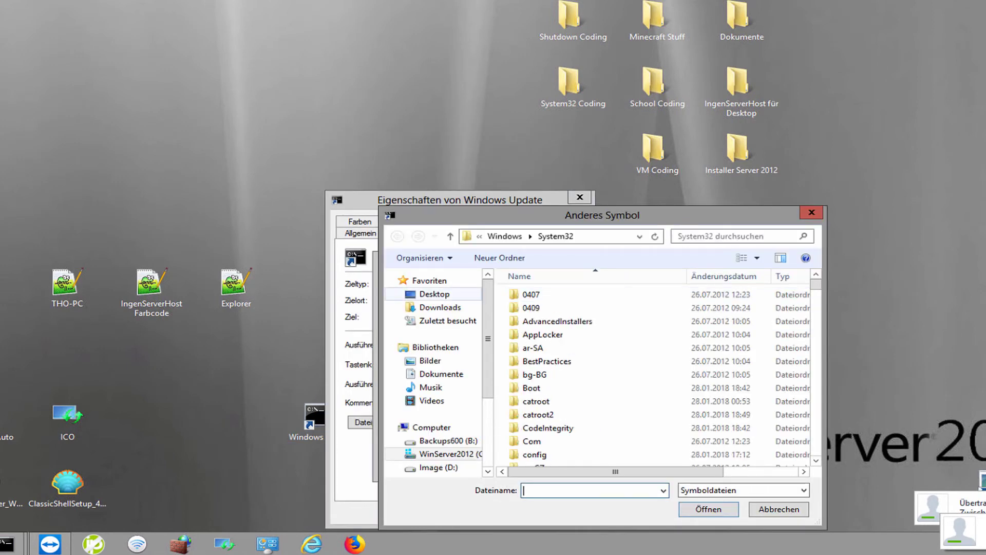
left_click(434, 295)
left_click(594, 362)
key("w")
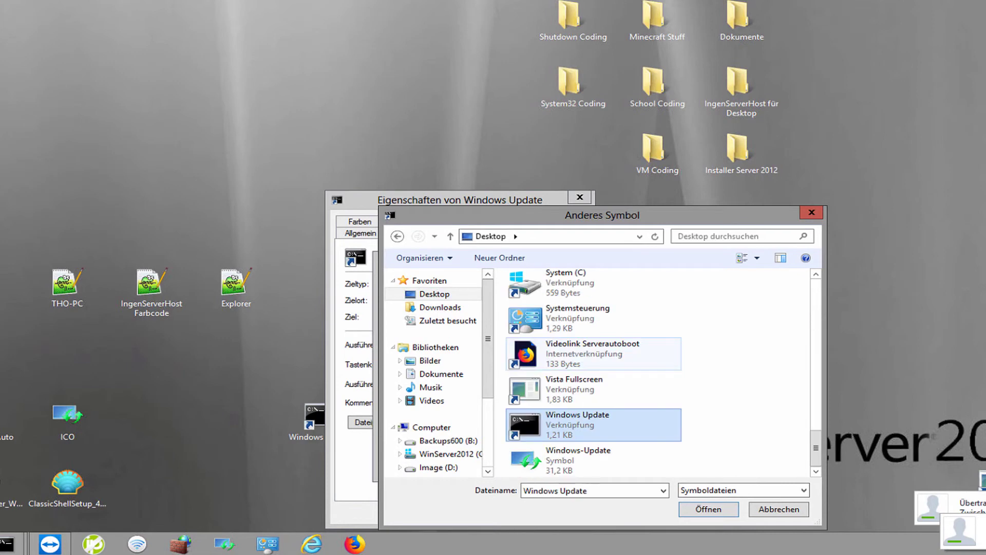
double_click(593, 460)
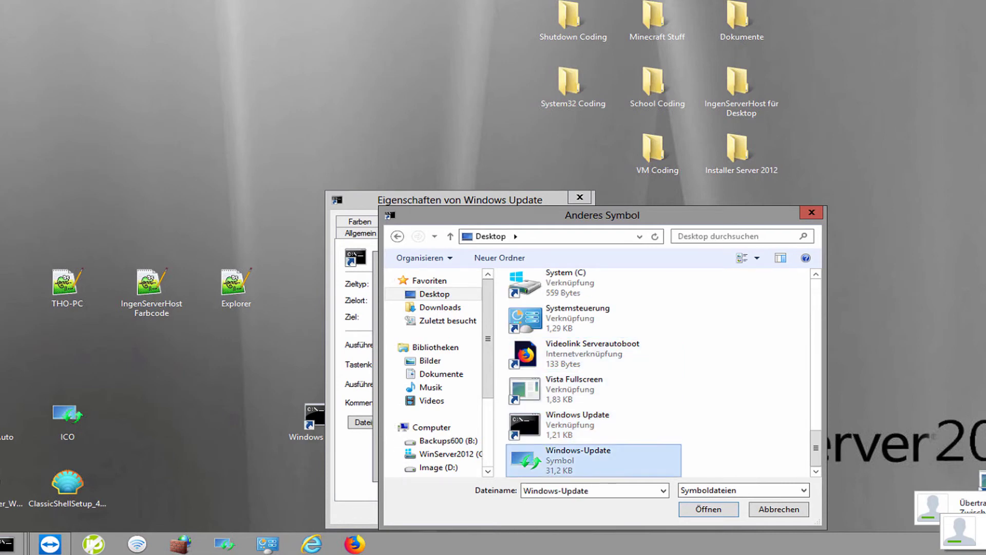
key("Return")
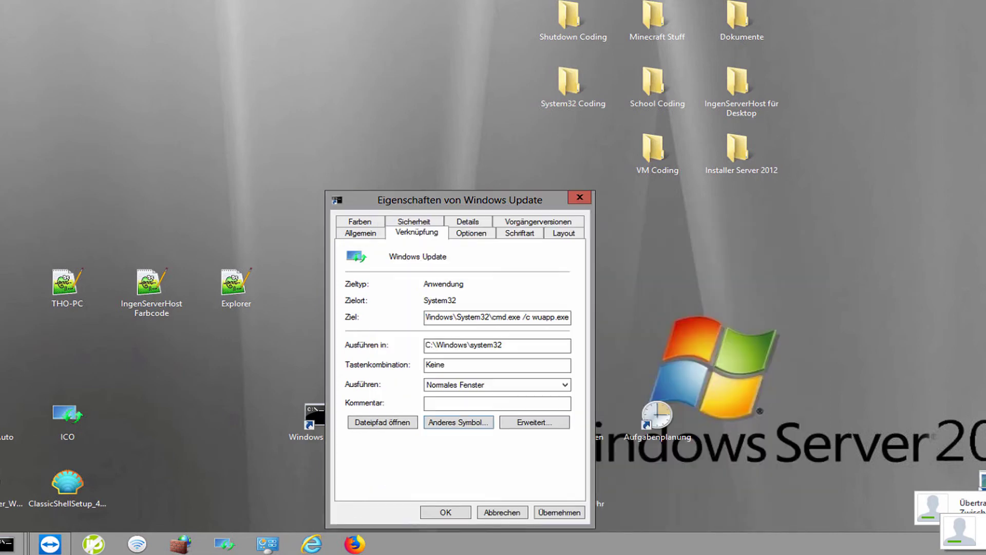
left_click(559, 512)
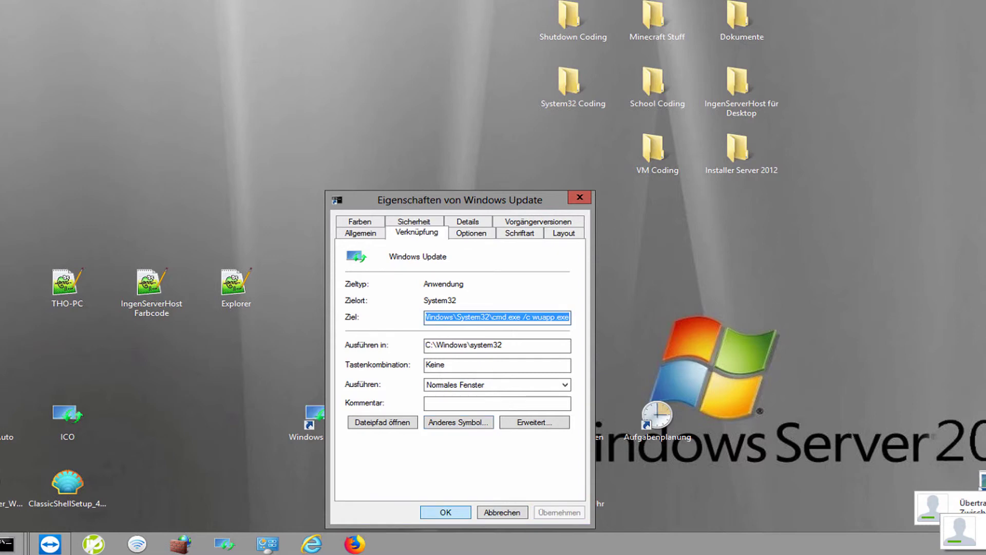
key("Return")
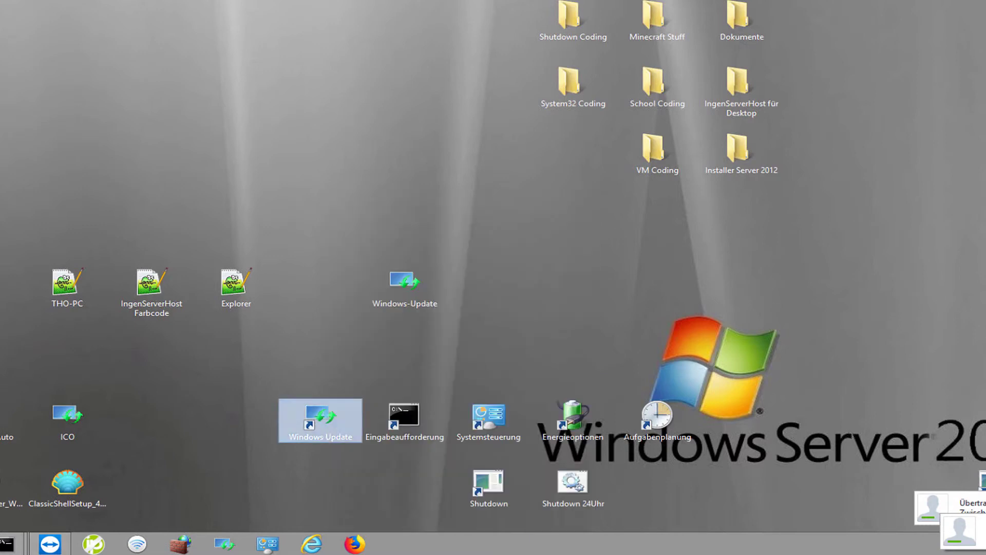
- Unpin the existing Windows Update entry from the server's taskbar and pin the desktop shortcut with the new icon there
right_click(224, 544)
left_click(224, 511)
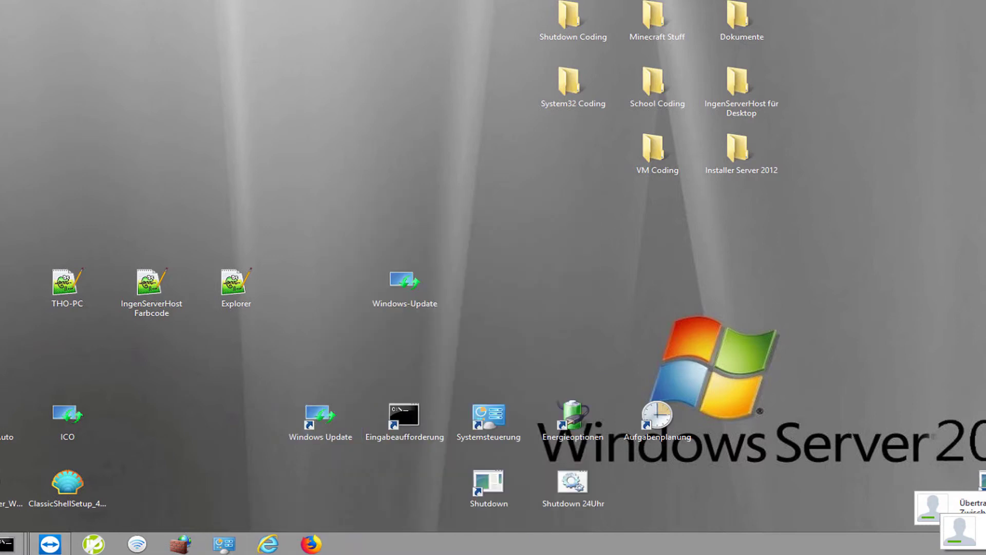
right_click(298, 424)
left_click(362, 290)
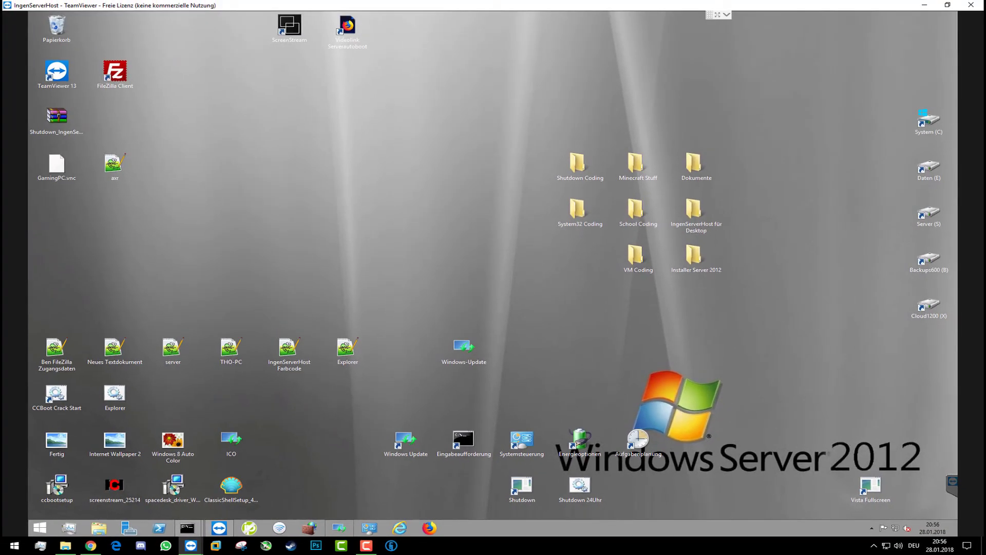
- Test the pinned Windows Update shortcut by launching it from the taskbar, and close the Windows Update window
left_click(339, 528)
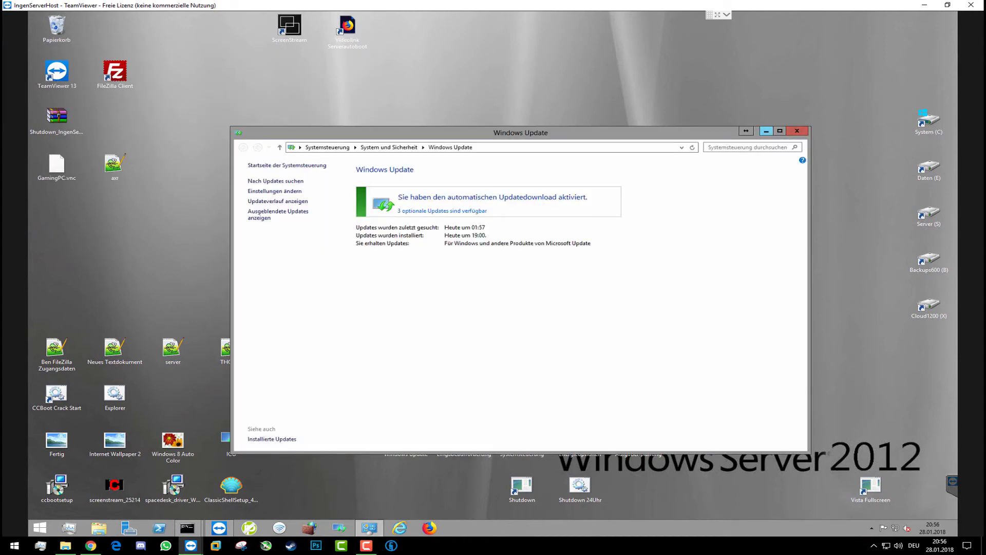
left_click(797, 130)
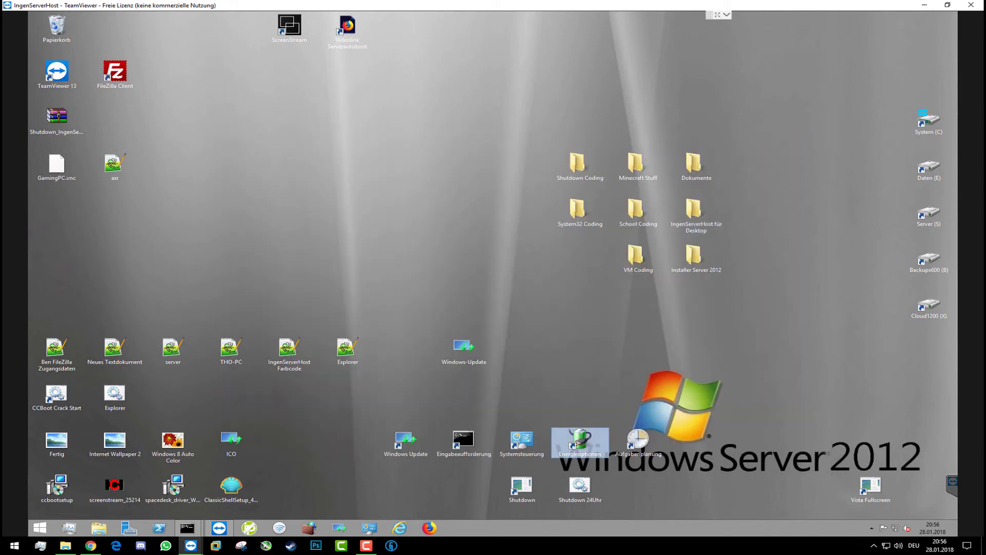
right_click(581, 445)
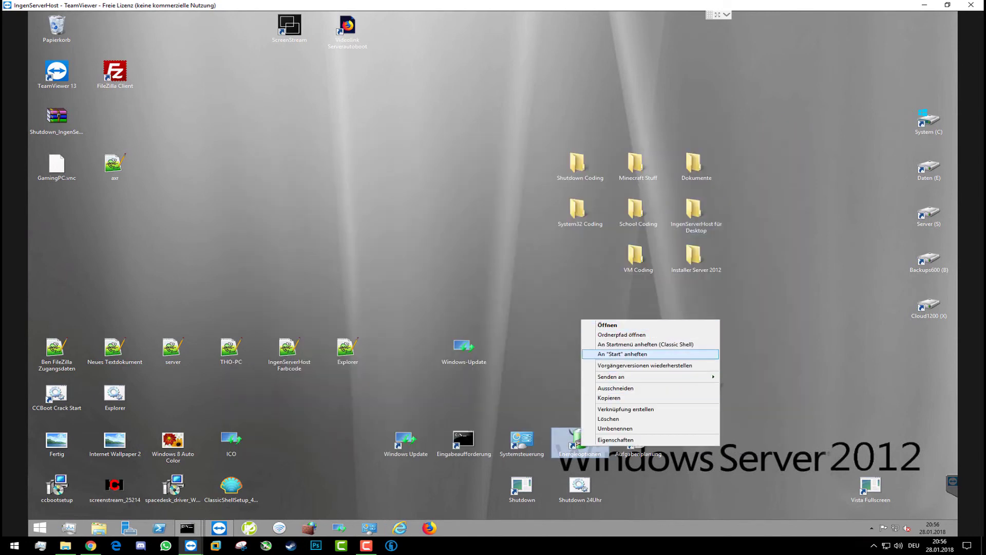
key("Escape")
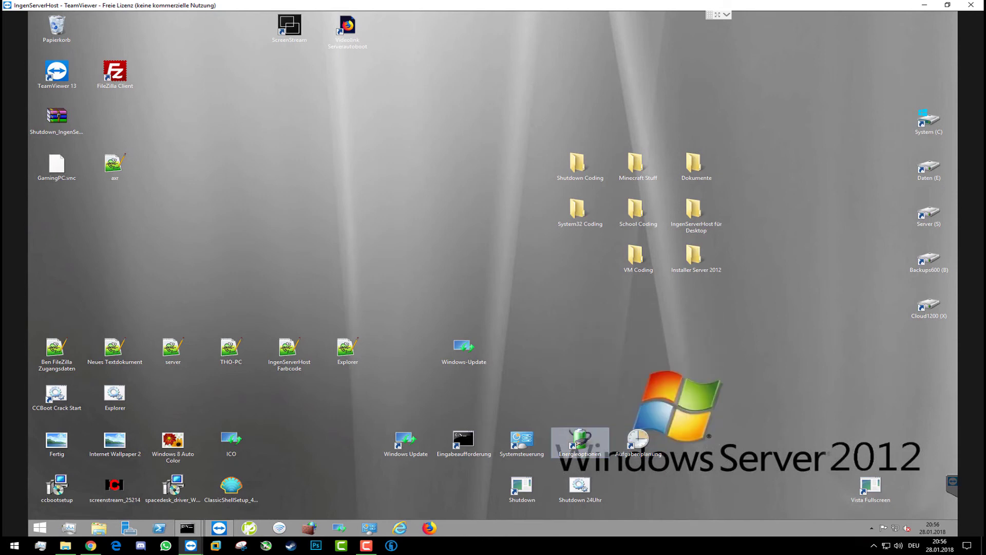